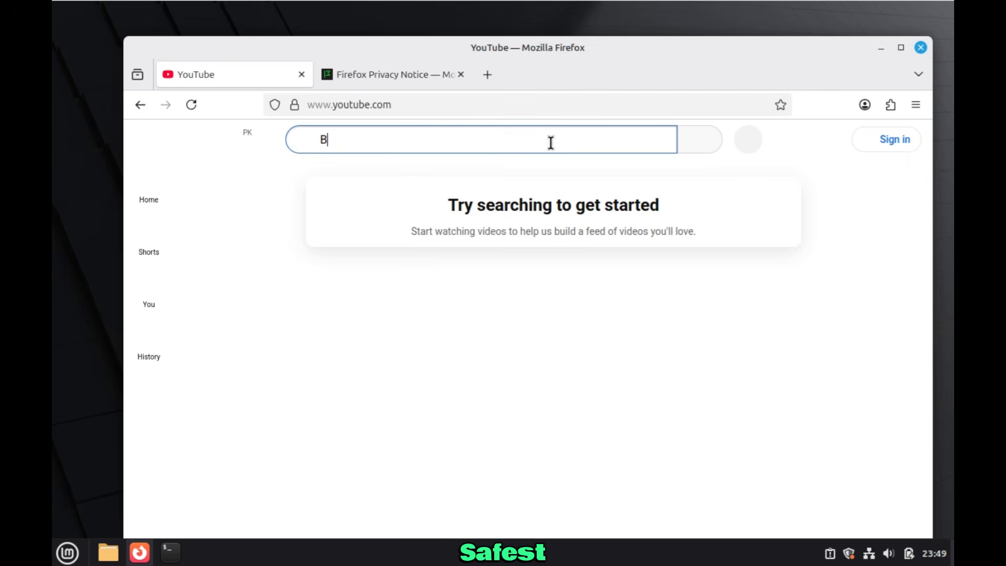
Search YouTube for BOXING and open the first video in the results
text(OXING)
key(Return)
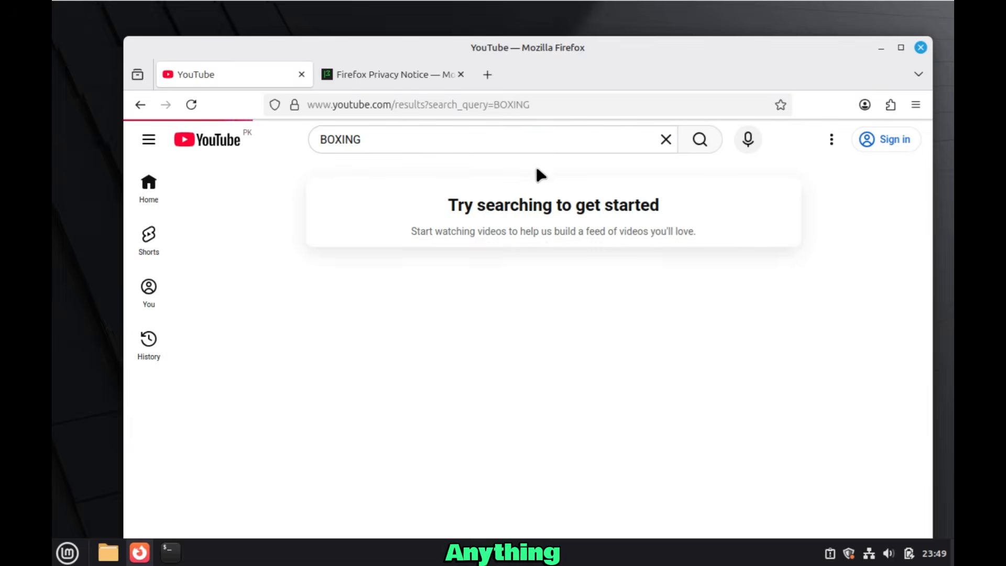
click(447, 359)
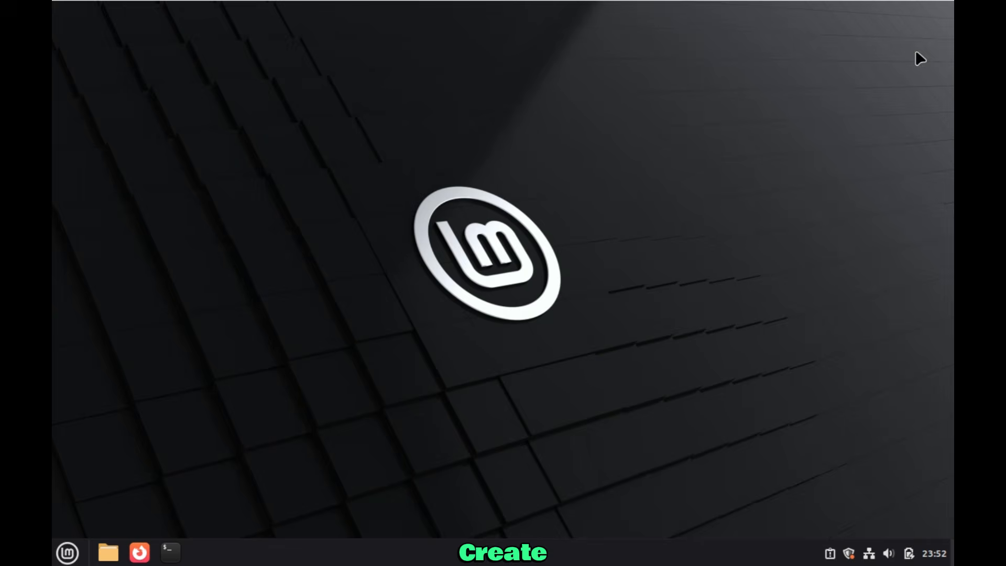
Briefly open and close the terminal, the power options and the Update Manager
click(169, 550)
click(723, 88)
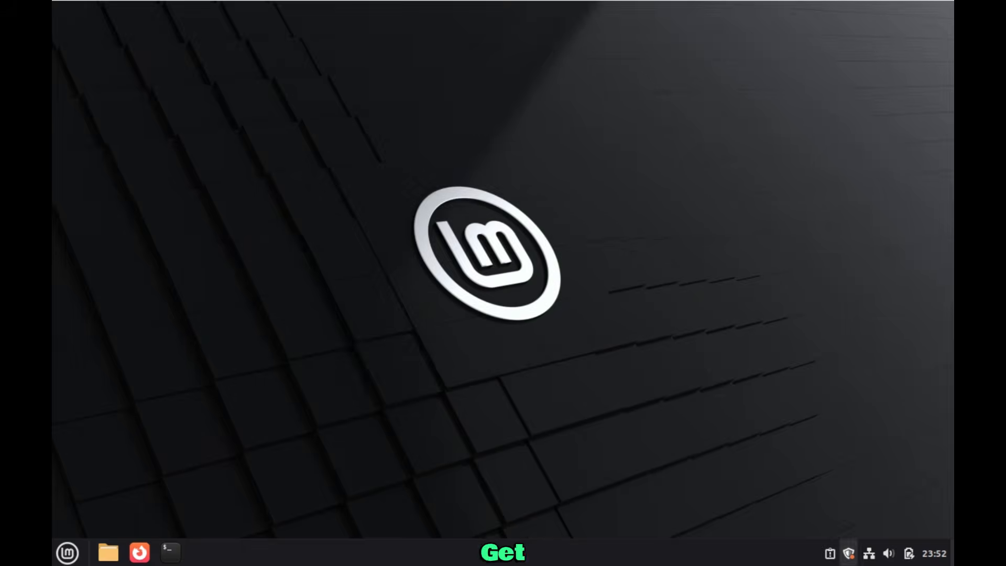
click(910, 554)
click(931, 557)
click(849, 554)
click(771, 79)
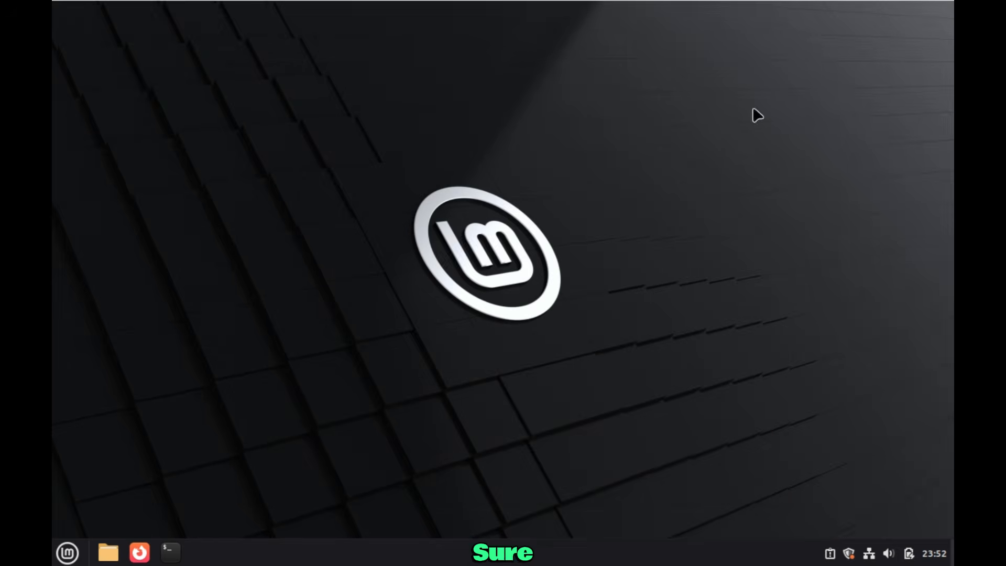
Shut down Linux Mint from the main application menu
click(67, 553)
click(86, 500)
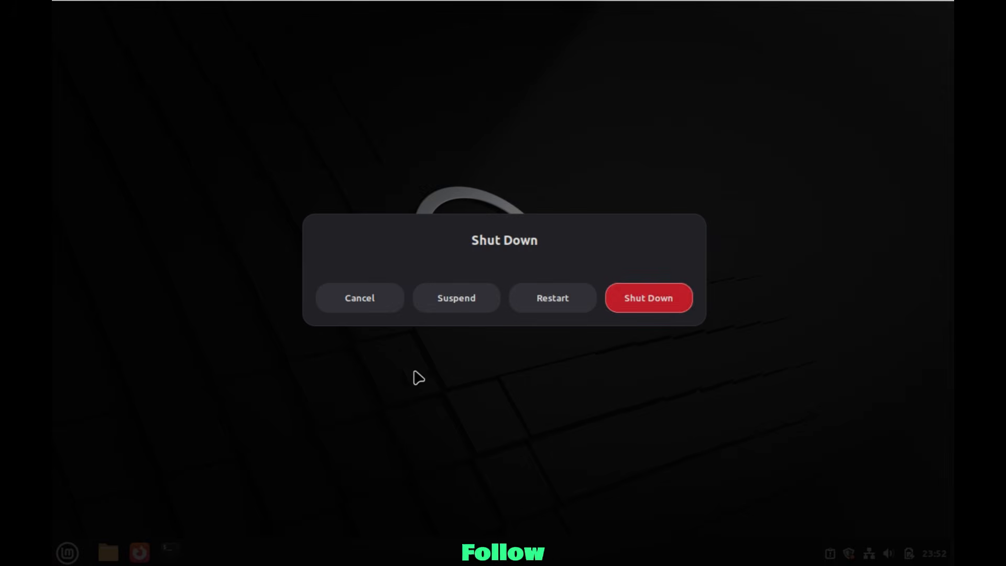
click(629, 298)
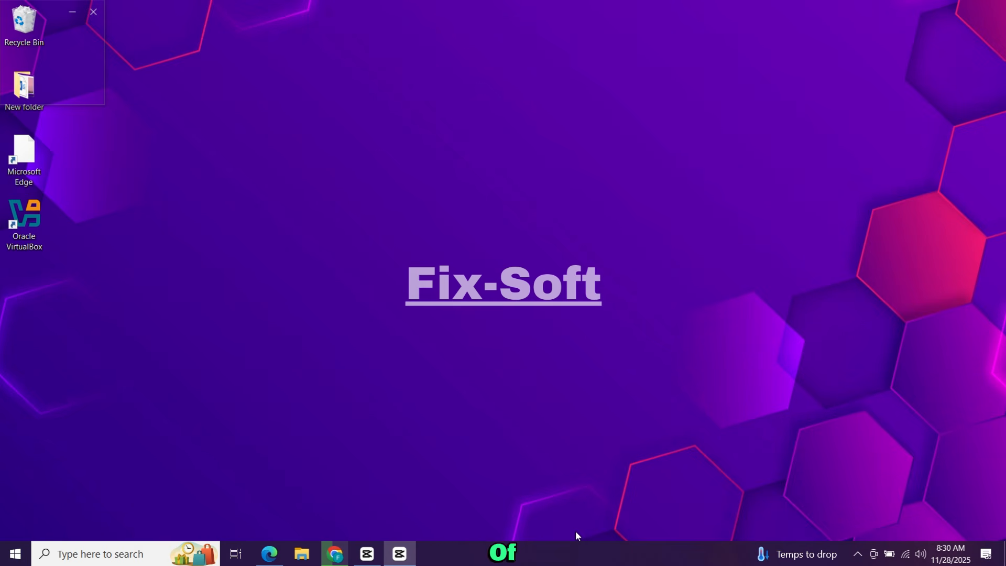
Launch Google Chrome and run a web search for 'linux mint'
click(335, 554)
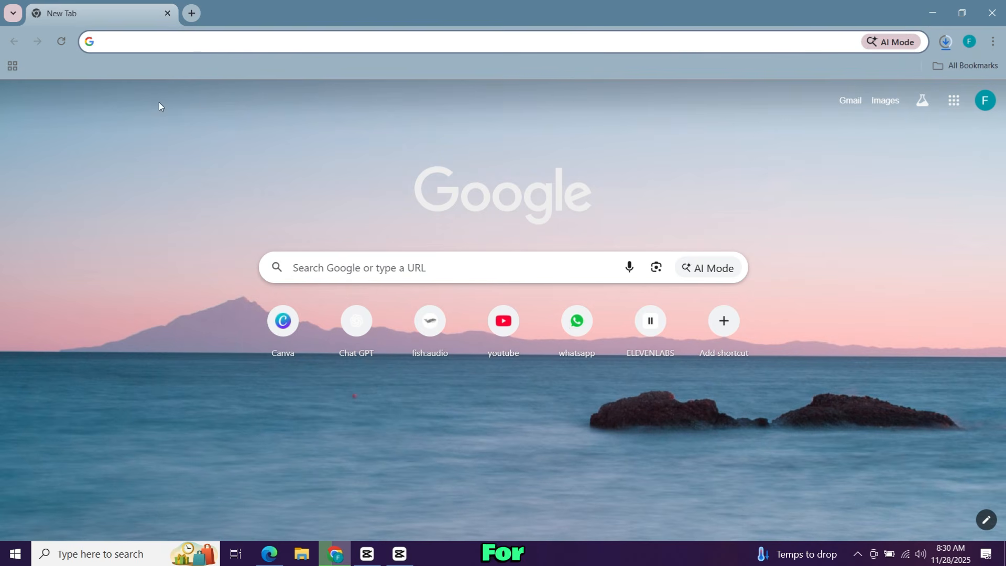
right_click(195, 46)
click(160, 40)
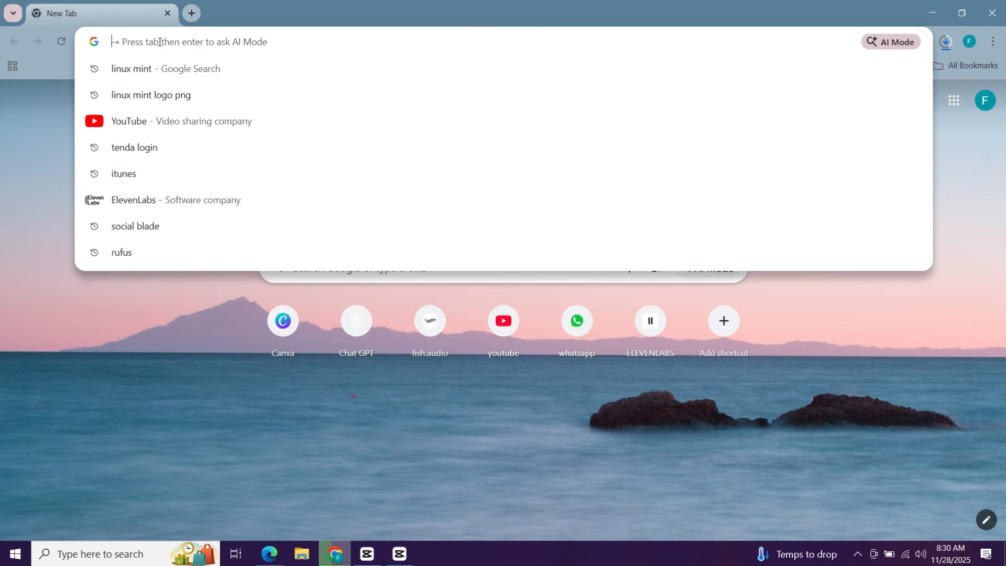
text(linux)
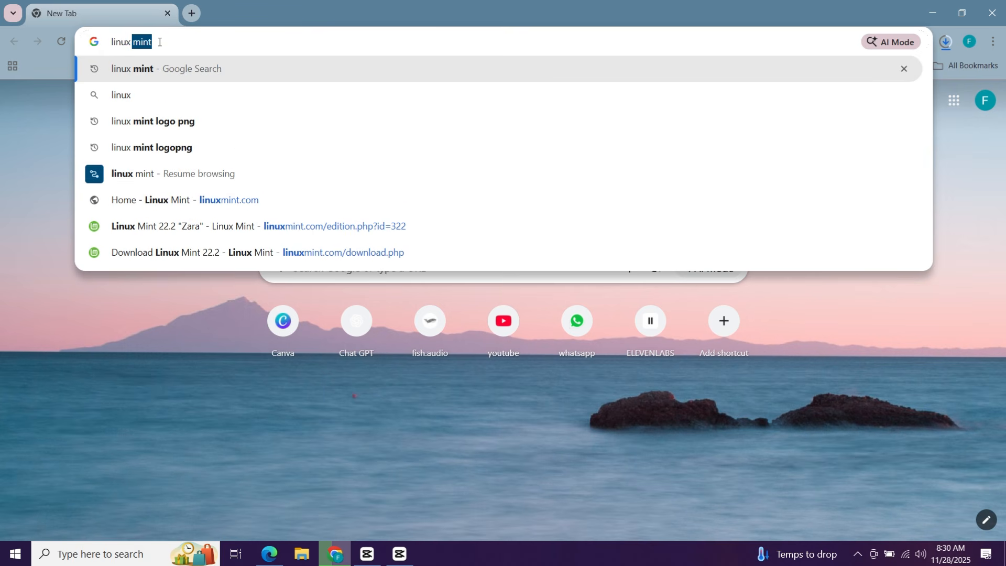
text( mint)
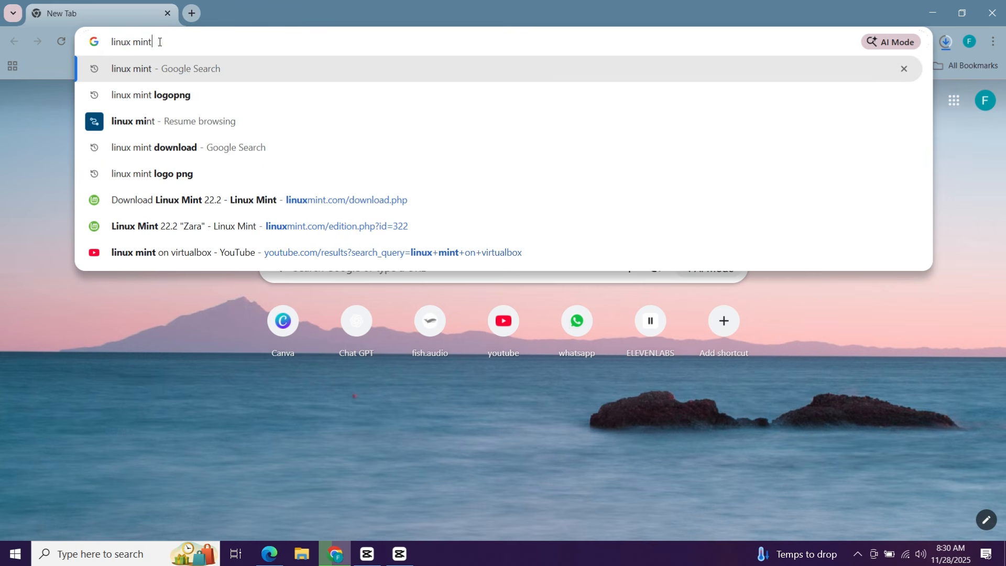
key(Return)
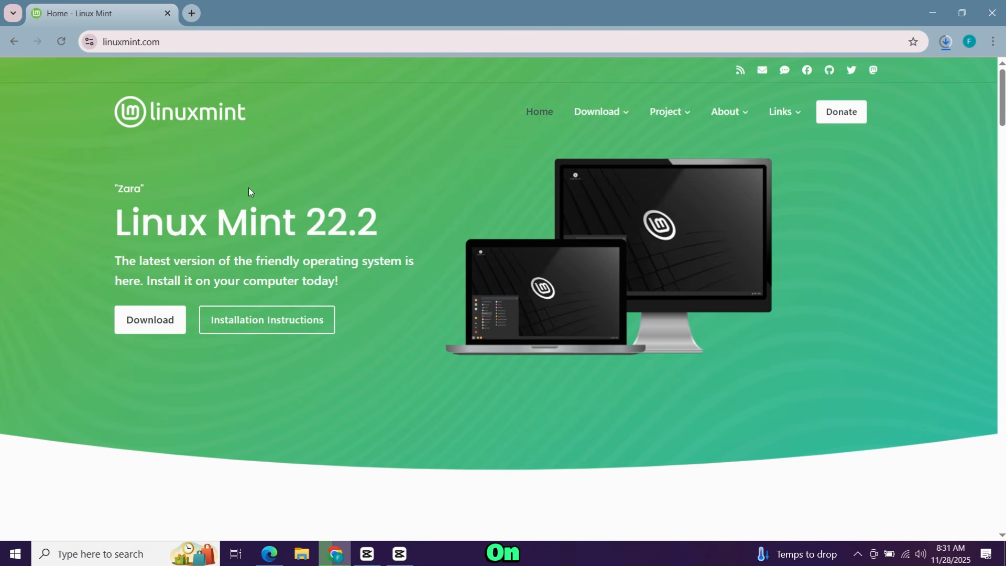
Start downloading the 64-bit Linux Mint 22.2 Cinnamon ISO from the Cicku mirror
click(152, 319)
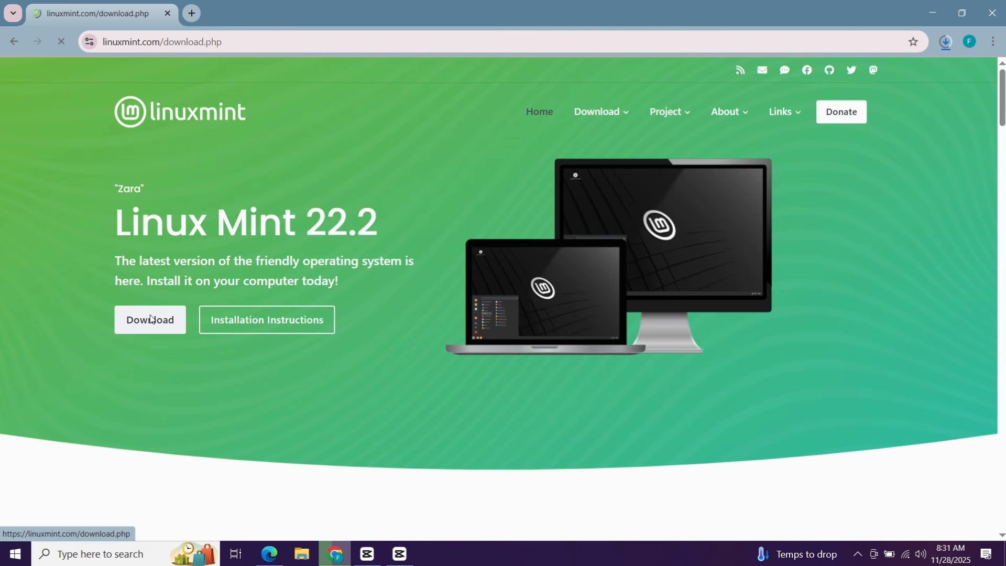
scroll(343, 317, down, 10)
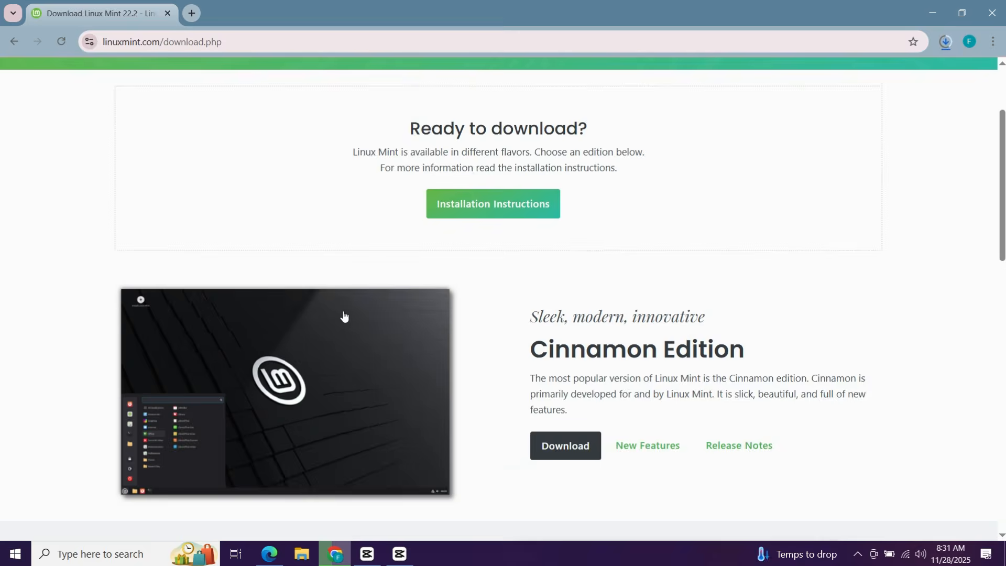
scroll(504, 374, up, 6)
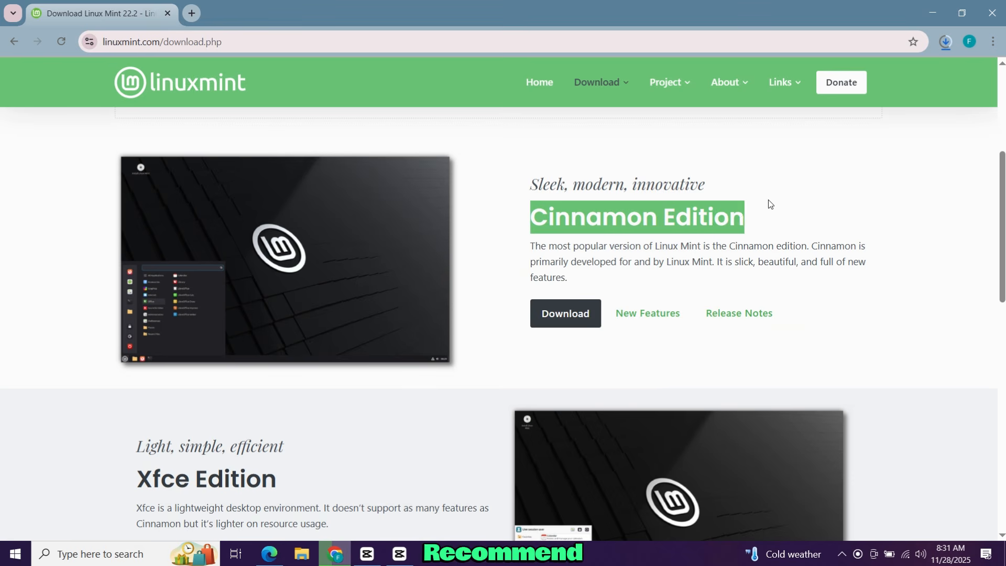
click(575, 325)
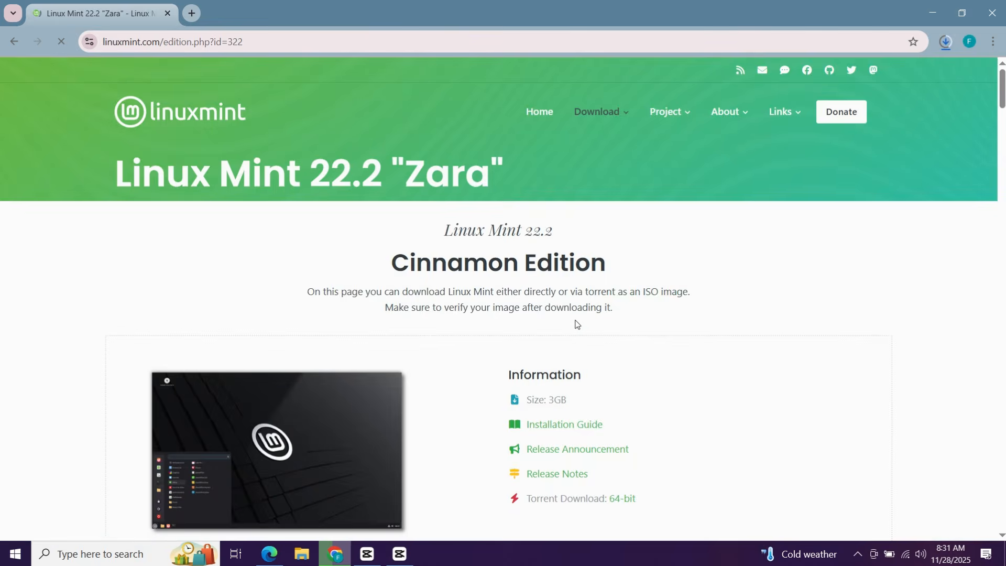
scroll(577, 321, down, 7)
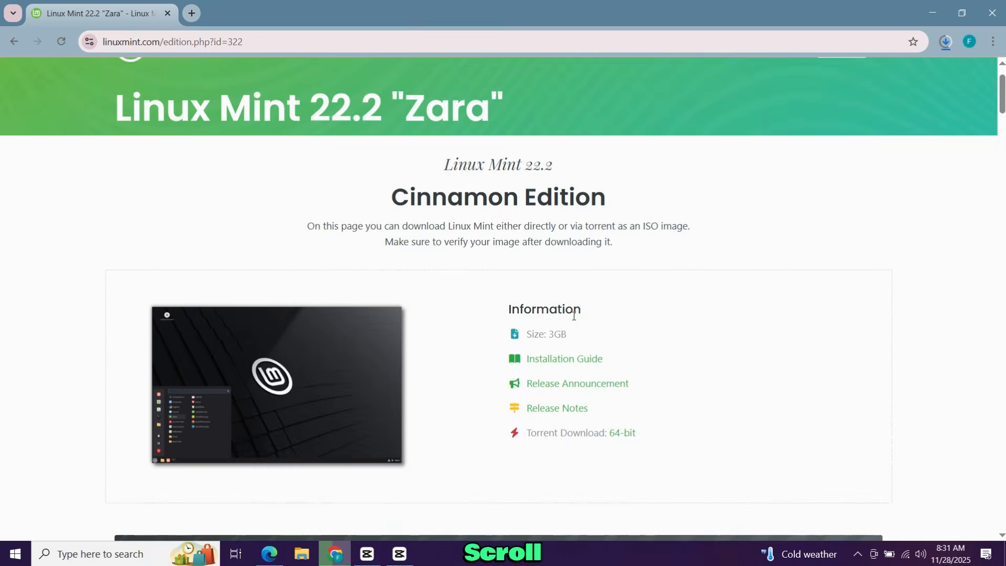
scroll(568, 312, down, 2)
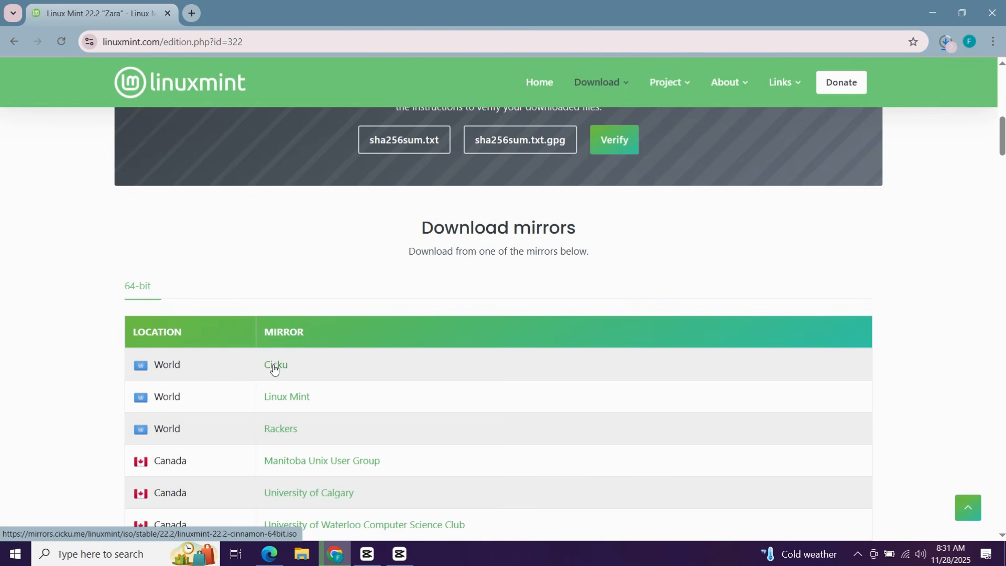
click(943, 41)
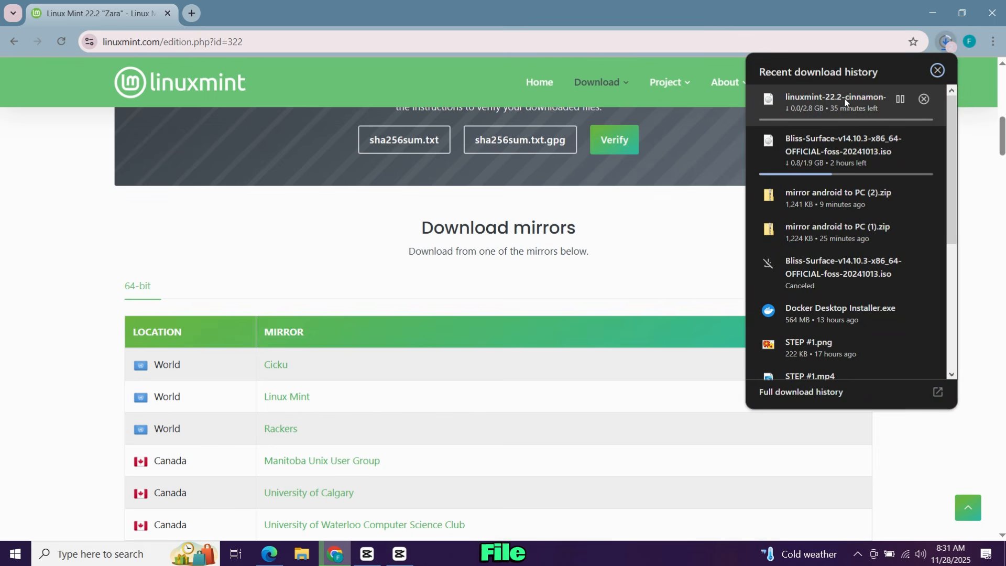
click(705, 240)
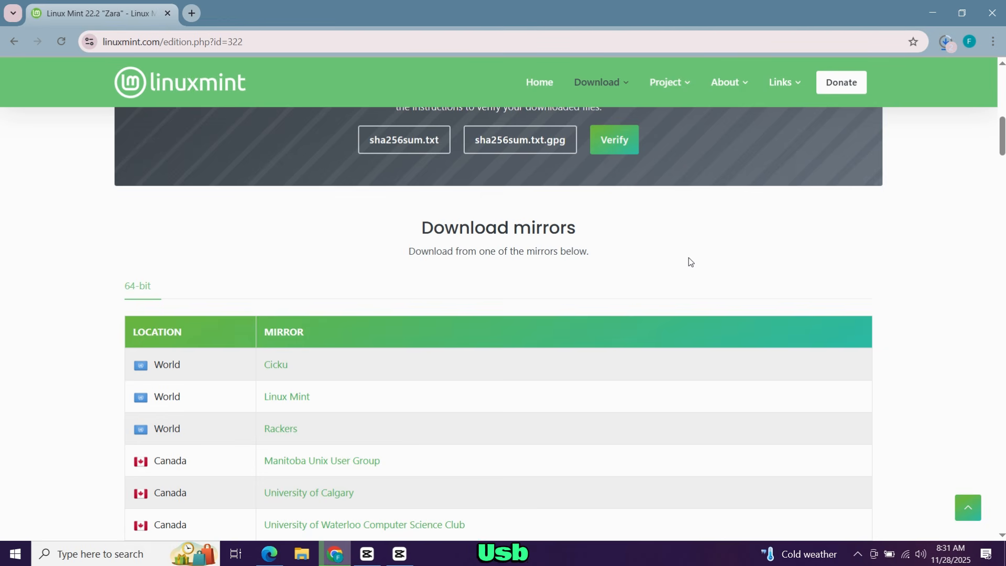
In a new tab, search the web for 'rufus'
click(192, 13)
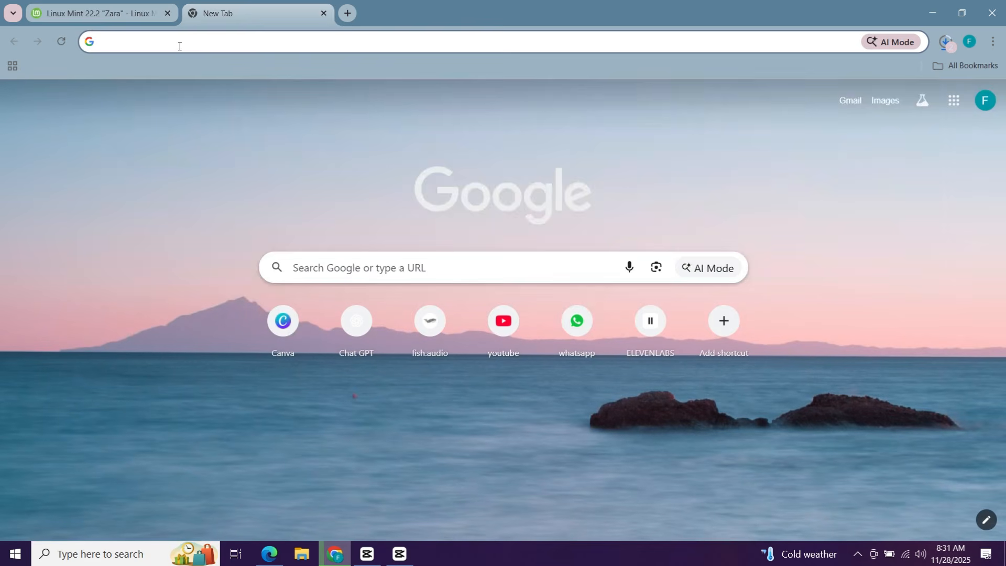
click(179, 46)
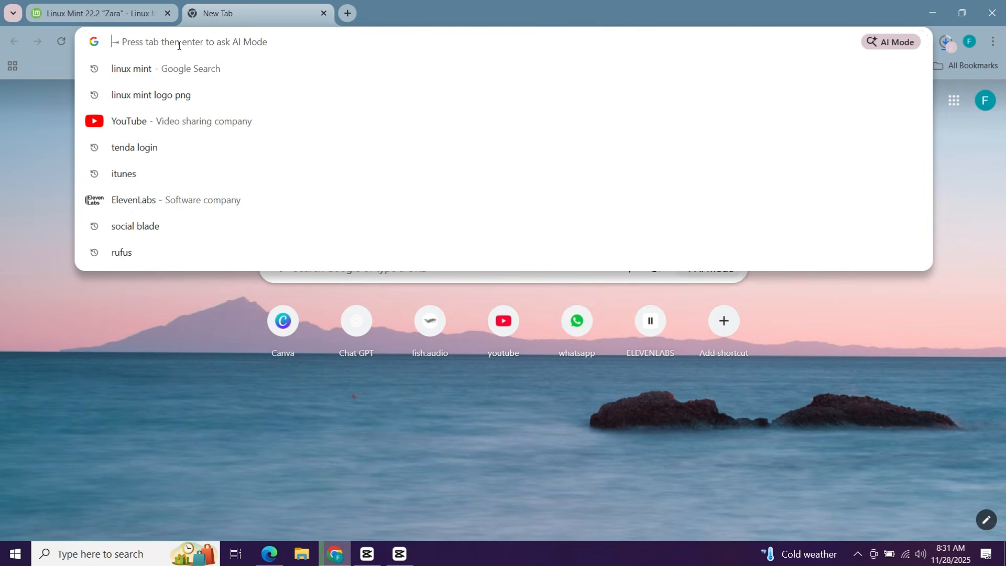
text(rufus)
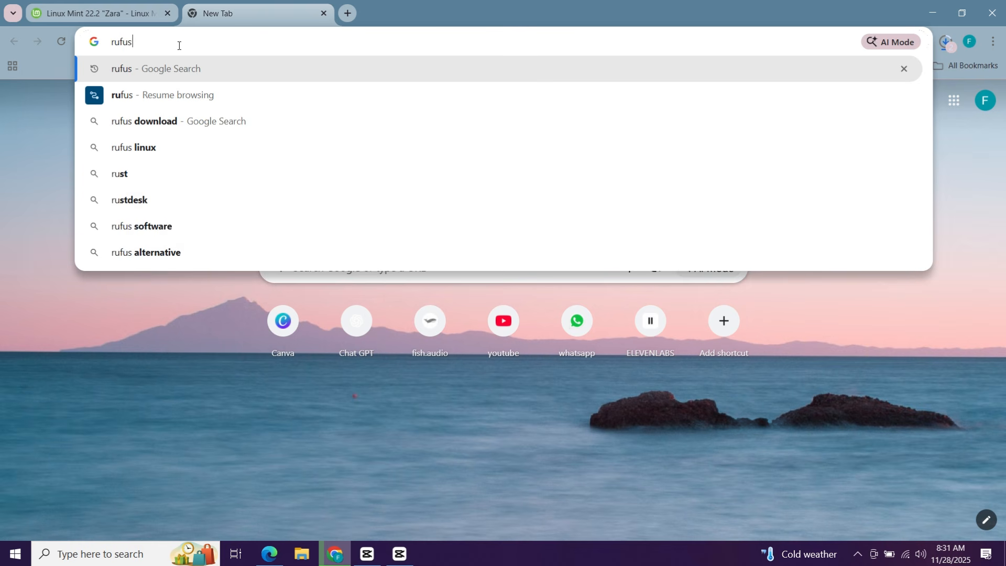
key(Return)
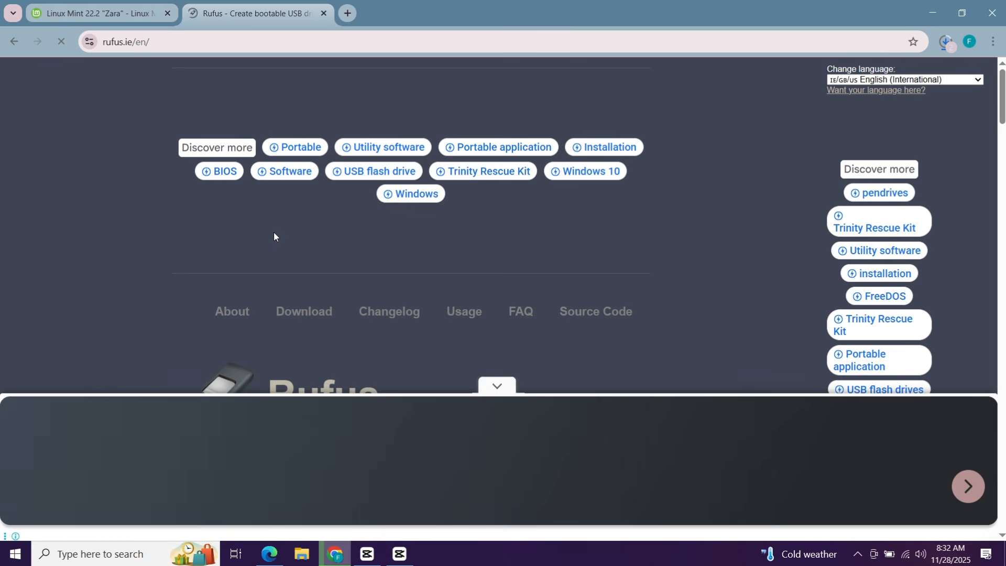
Confirm rufus-4.11.exe has downloaded while the Mint ISO download continues
scroll(322, 253, down, 18)
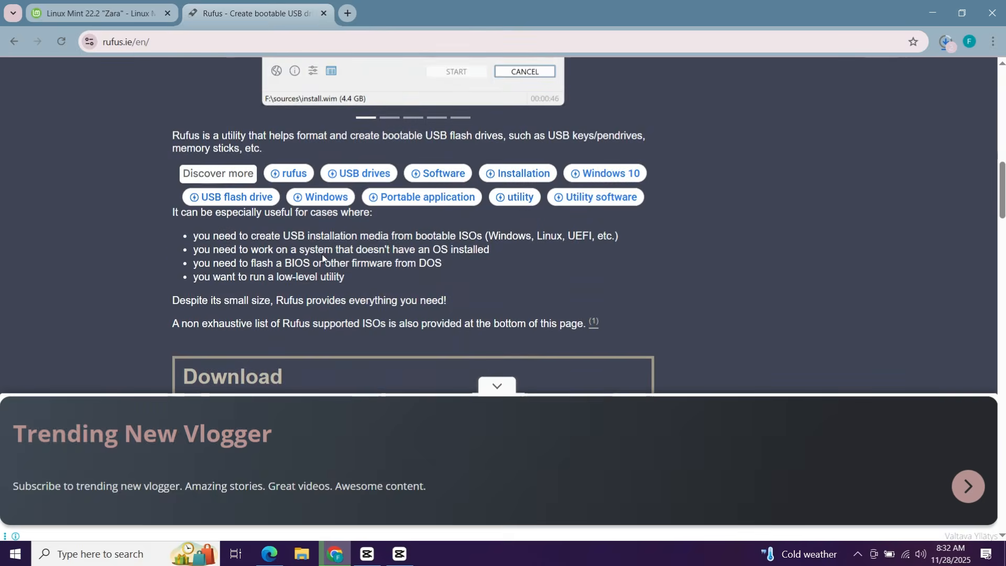
scroll(323, 254, down, 3)
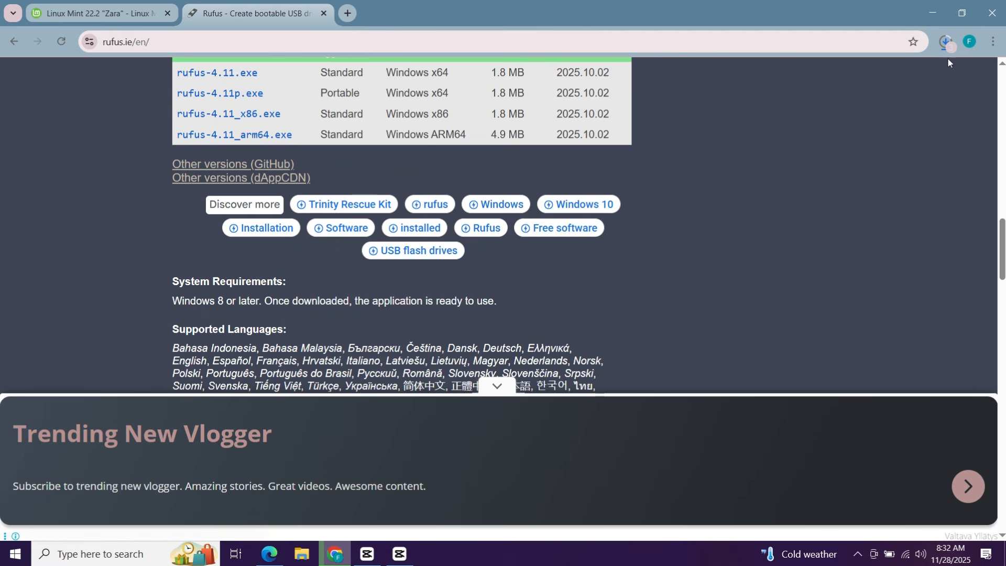
click(946, 43)
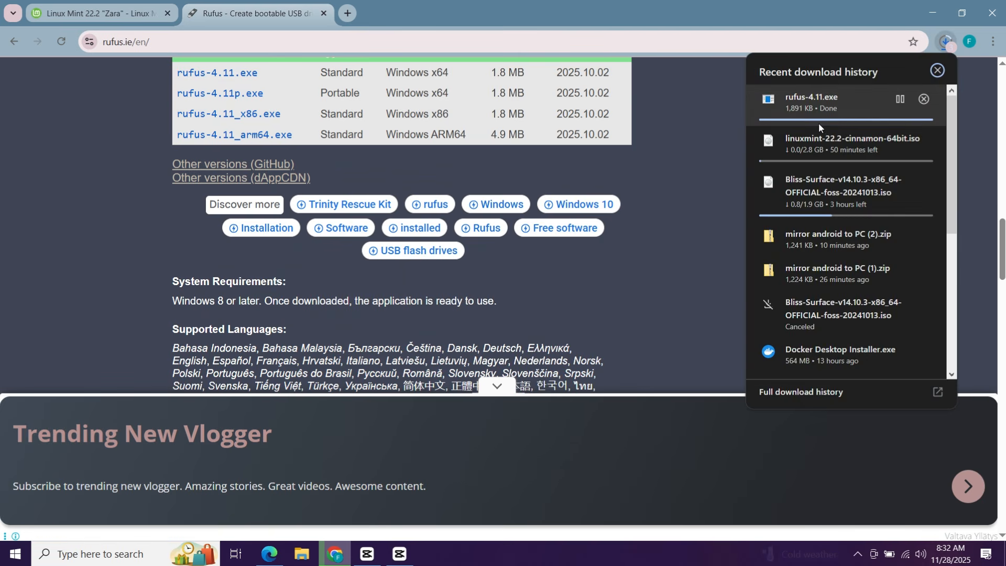
click(719, 140)
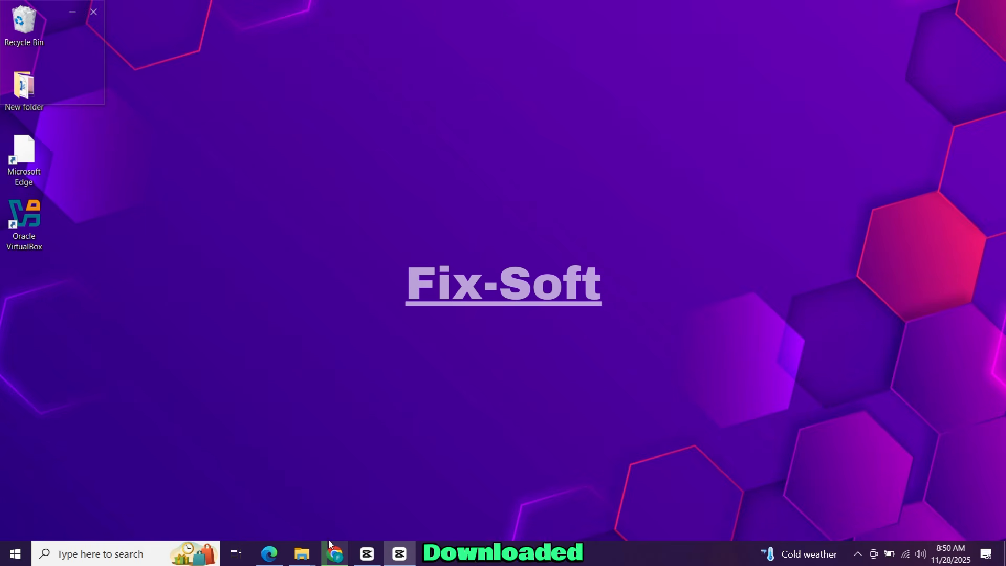
Launch rufus-4.11 from the Downloads folder in File Explorer
mouse_move(297, 558)
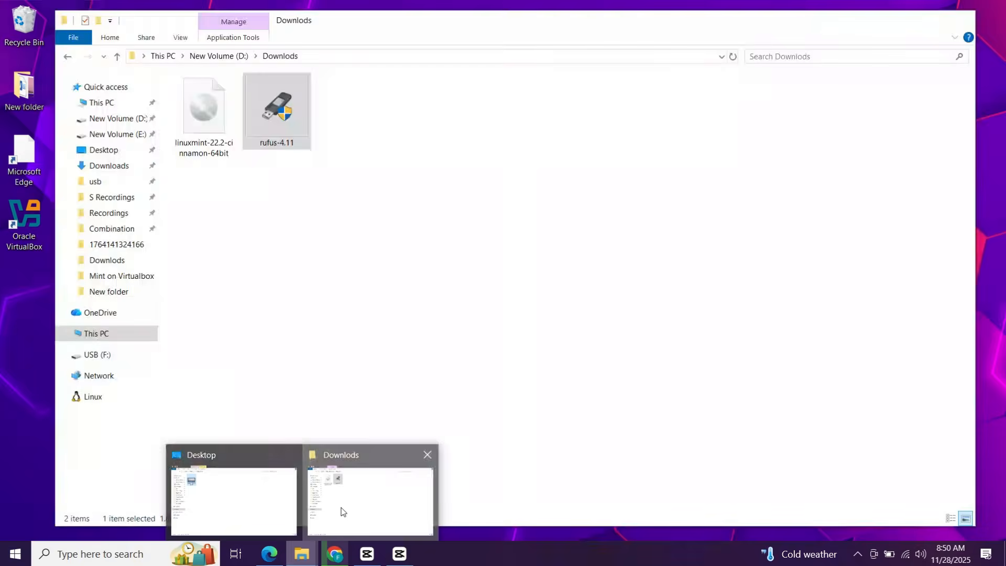
click(341, 511)
click(337, 358)
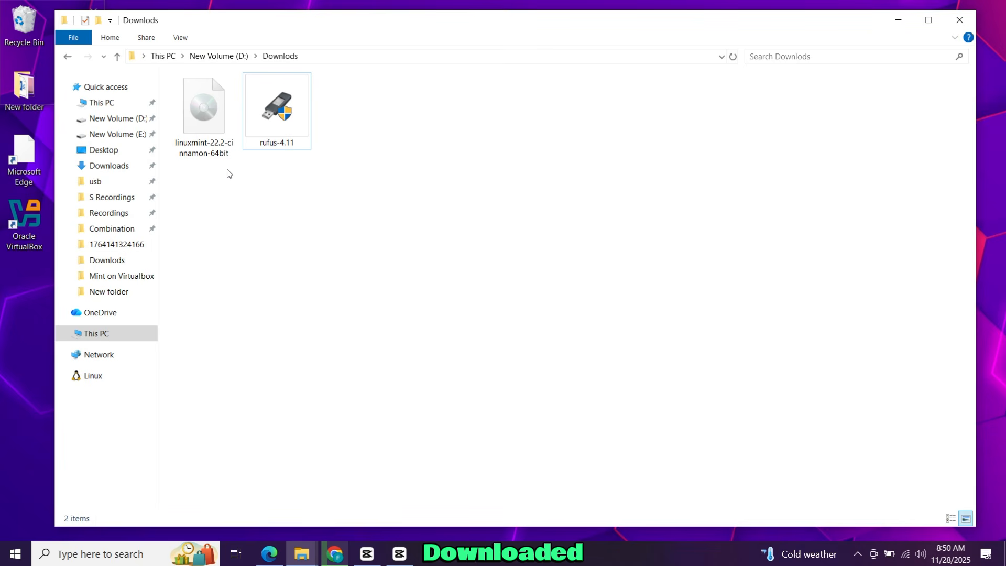
right_click(269, 82)
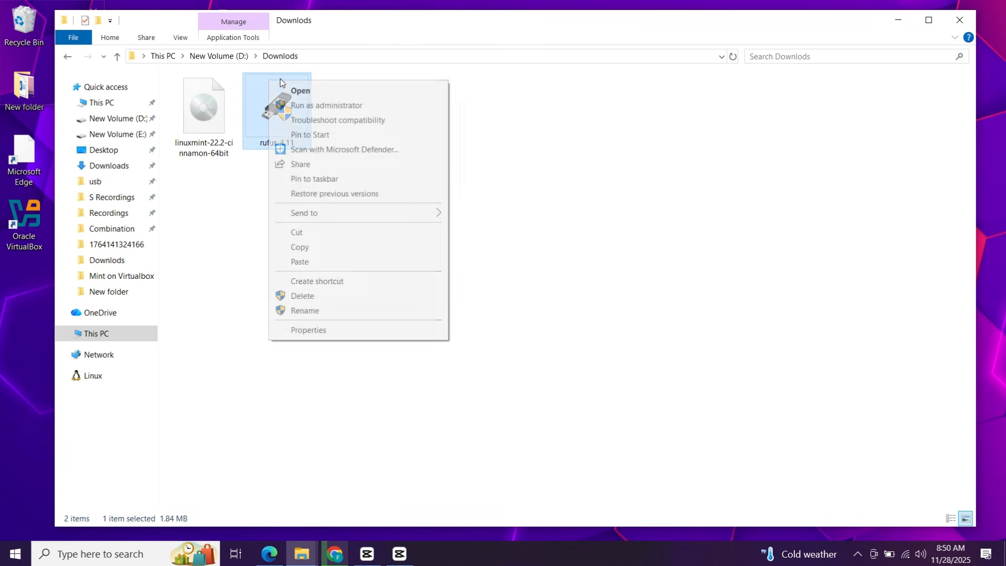
click(336, 92)
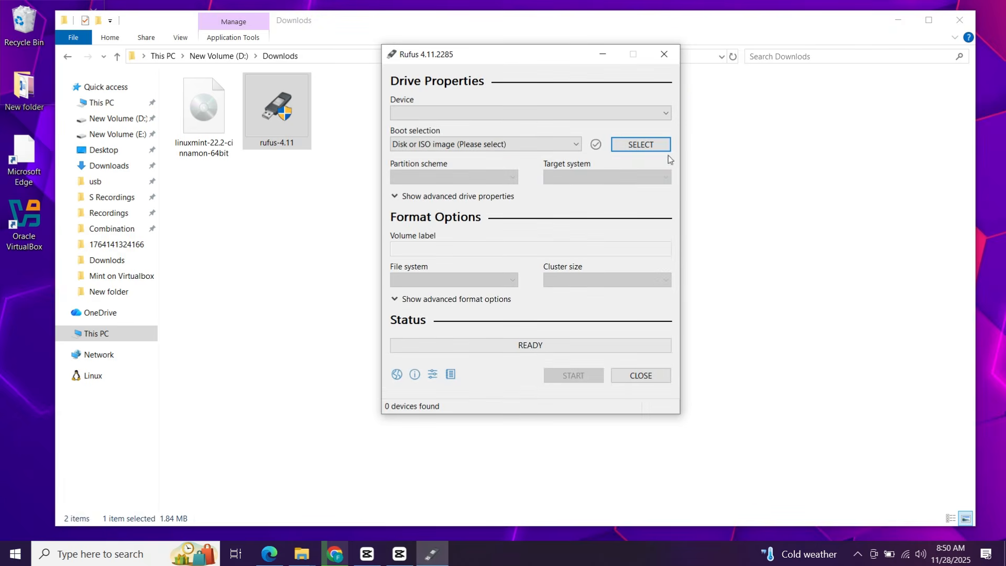
Minimize File Explorer and keep USB (F:) [32 GB] as the Rufus target device
click(898, 20)
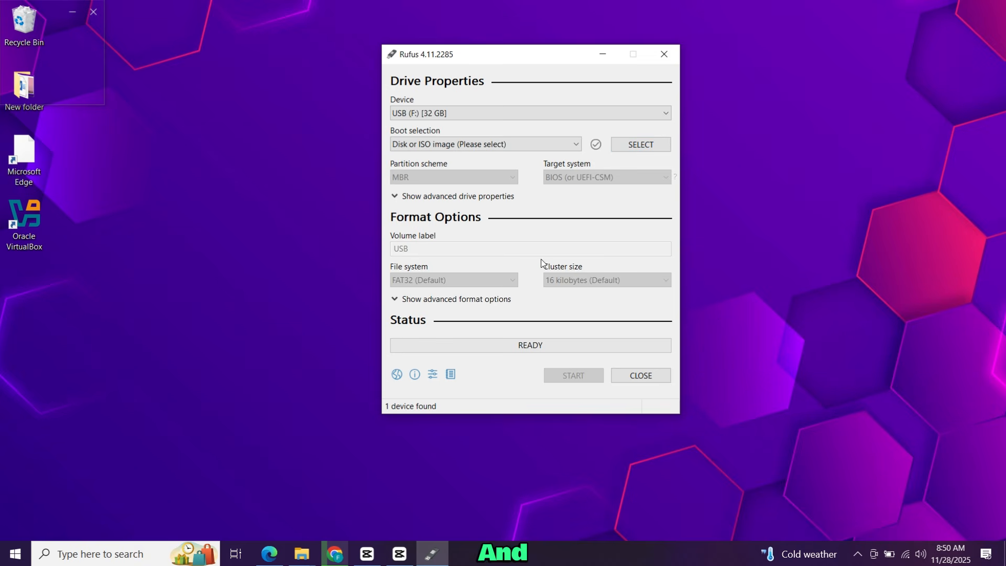
click(618, 114)
click(618, 114)
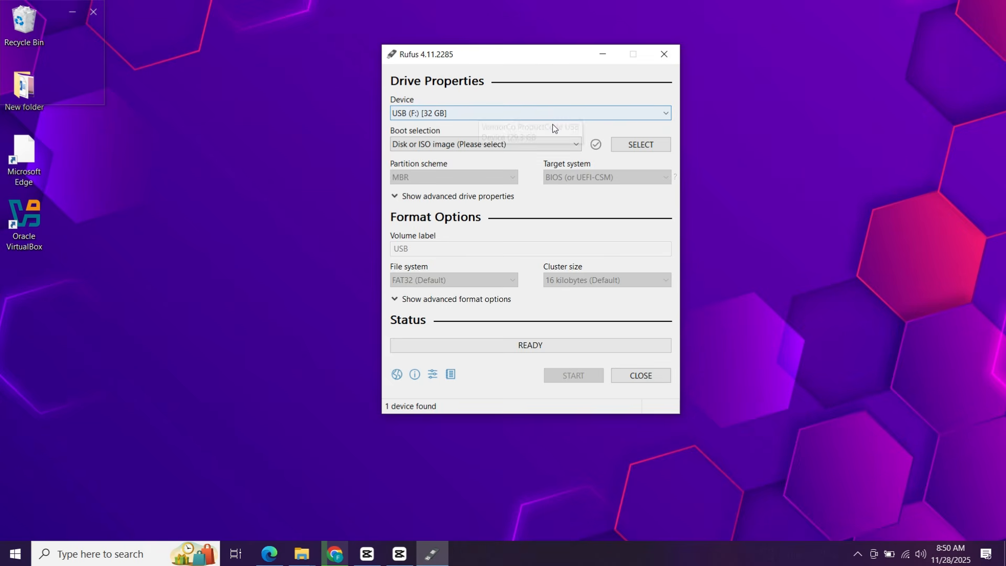
Load linuxmint-22.2-cinnamon-64bit.iso as the boot image, leaving the partition scheme as MBR
click(634, 146)
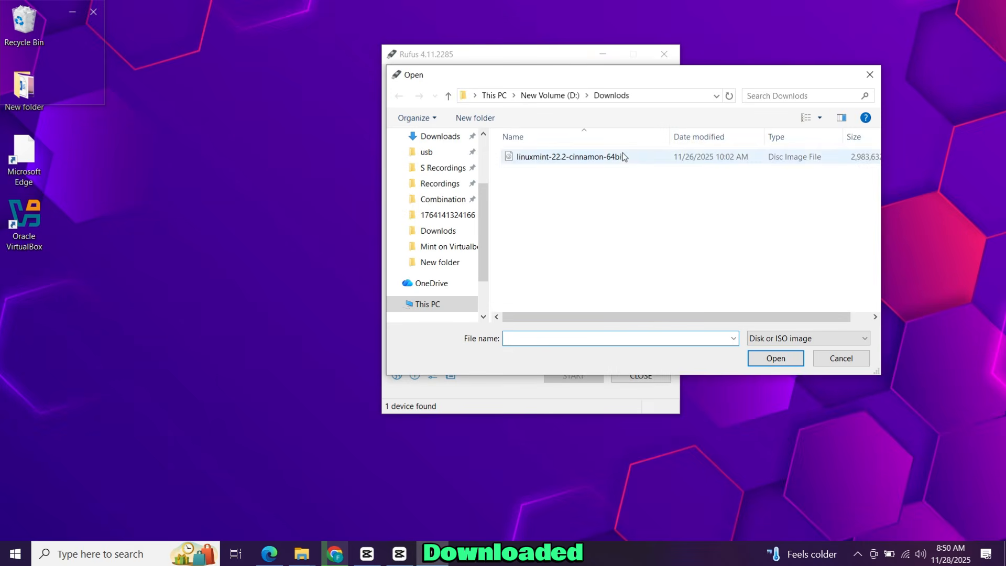
click(574, 160)
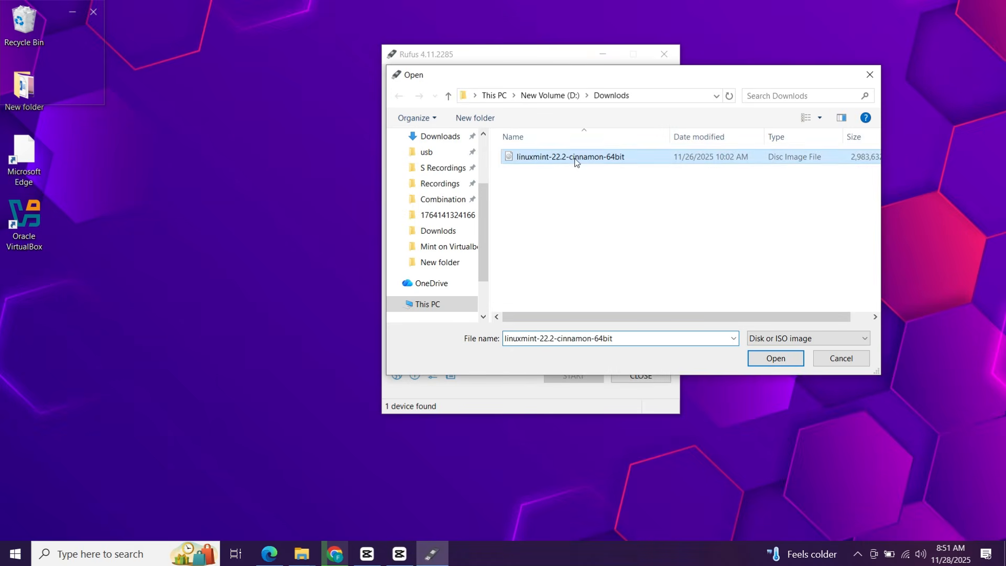
click(765, 365)
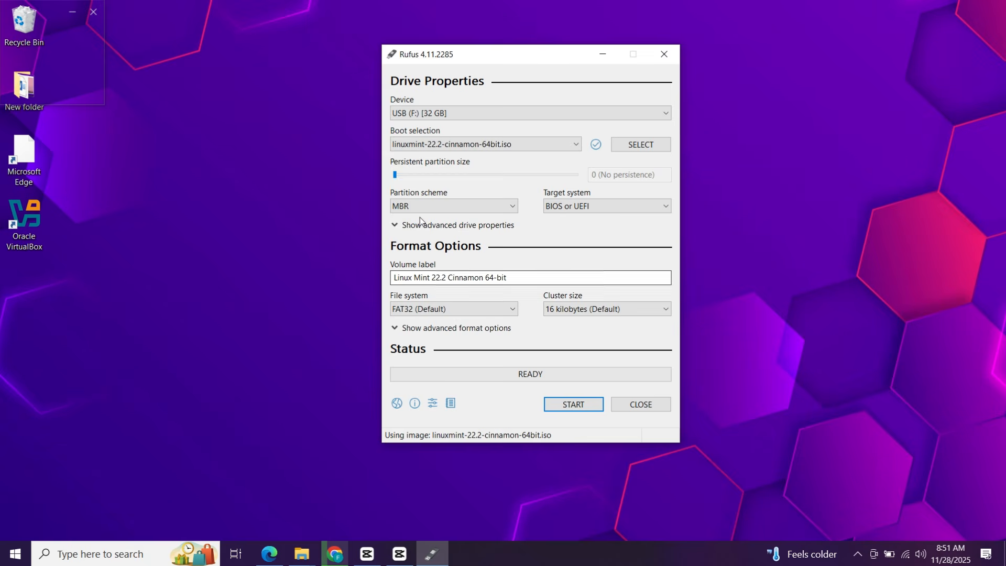
click(429, 203)
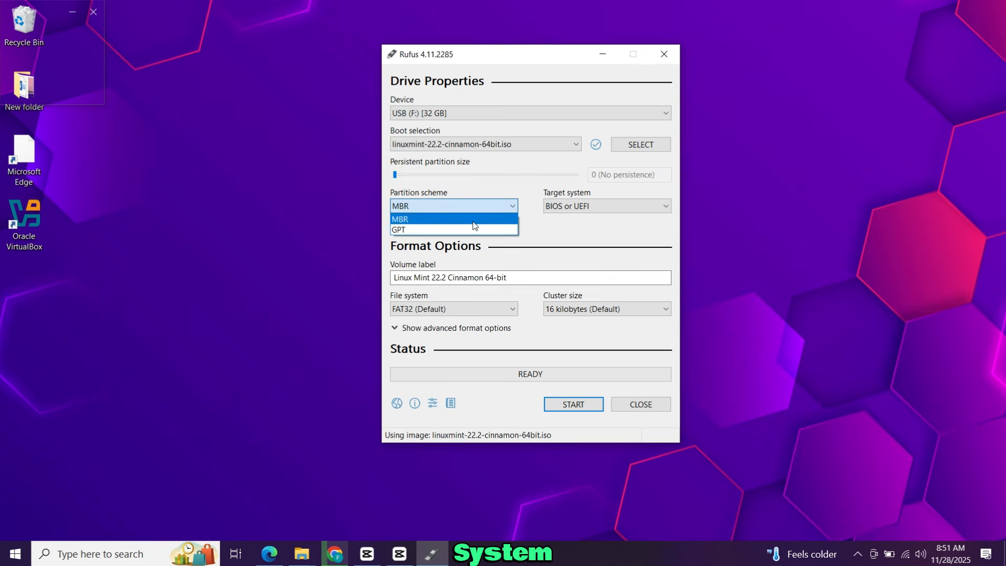
click(538, 220)
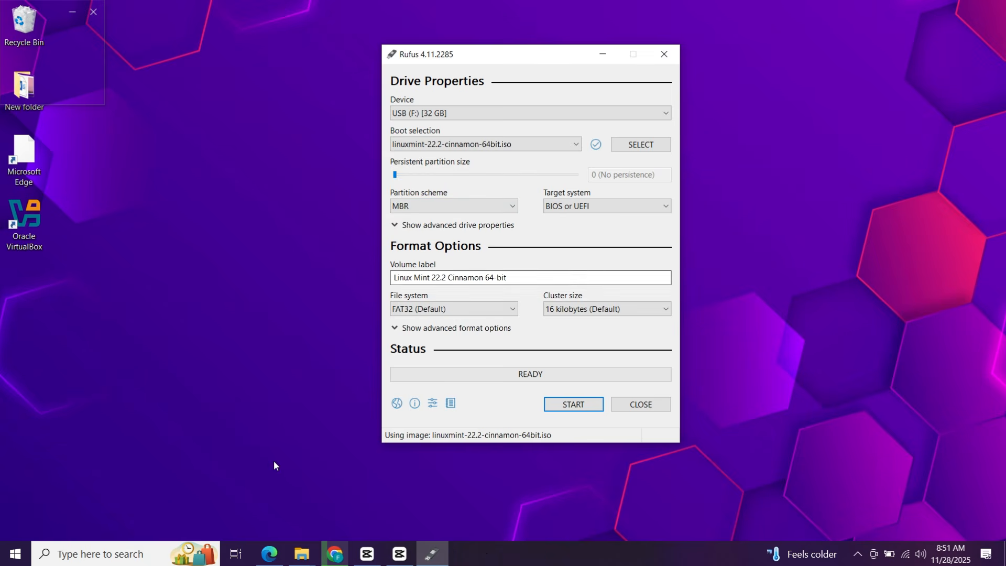
Open System Information through a 'sys' search and check that BIOS Mode is UEFI
click(151, 556)
text(sys)
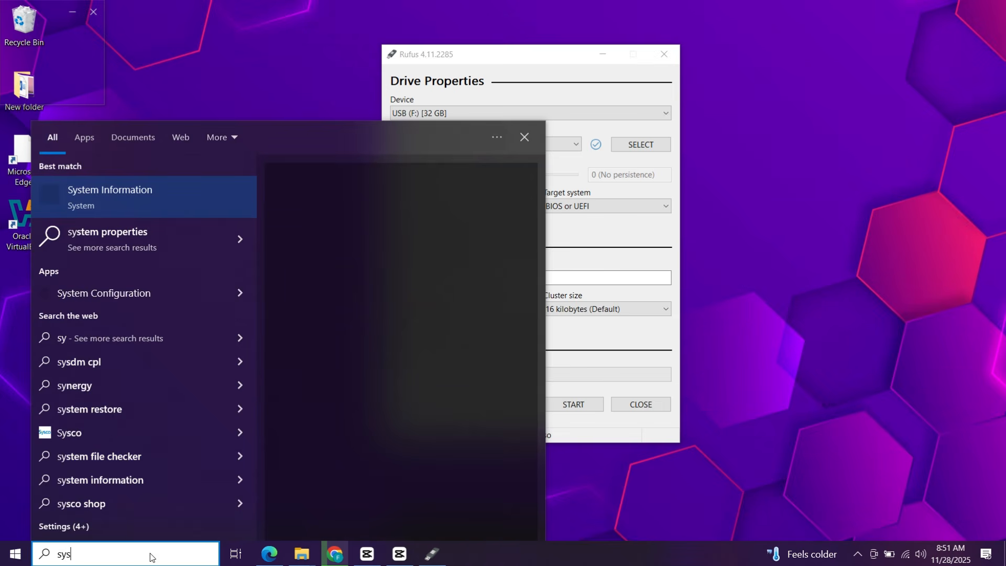
click(414, 240)
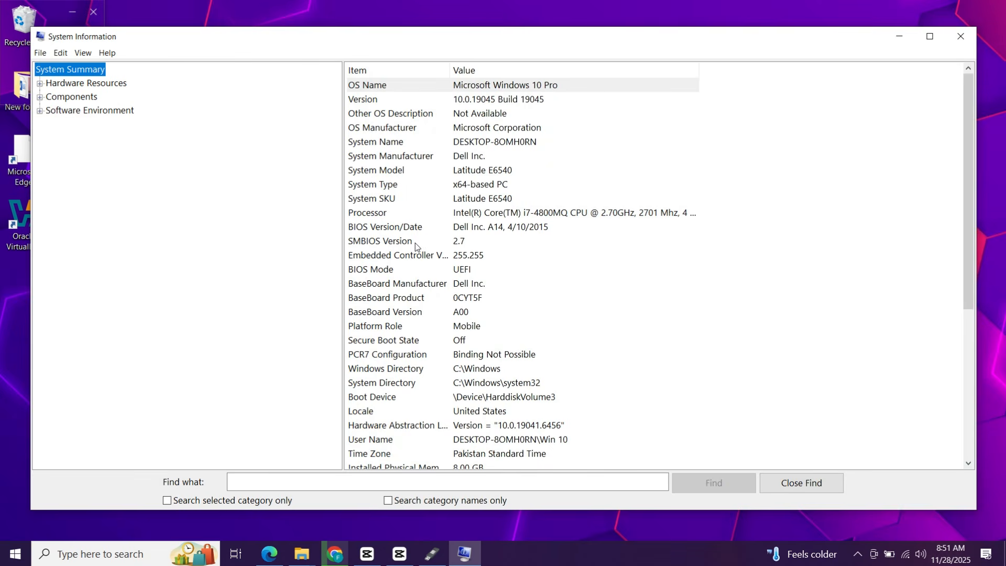
click(402, 273)
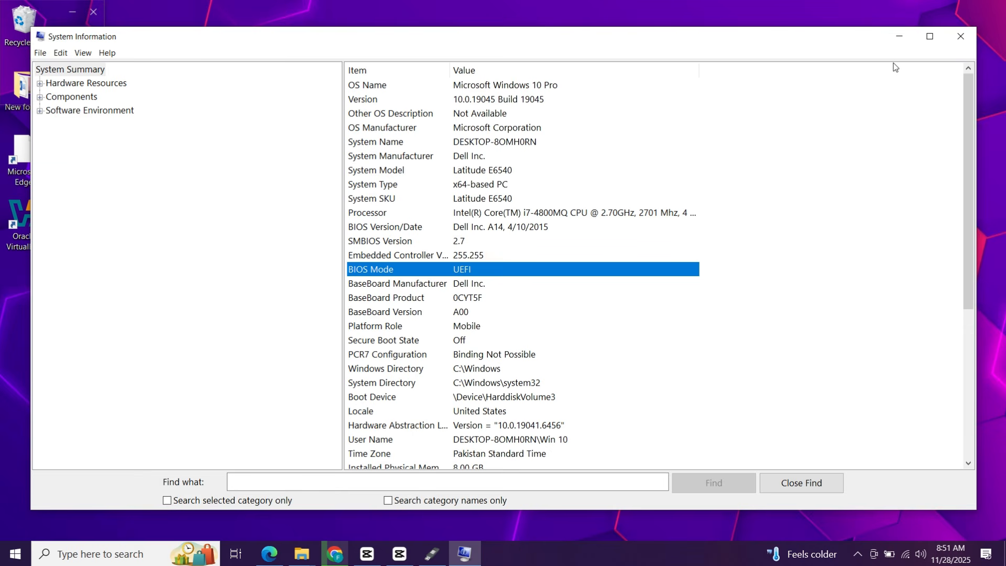
Switch Rufus to GPT partitioning and delete the version part of the volume label
click(961, 42)
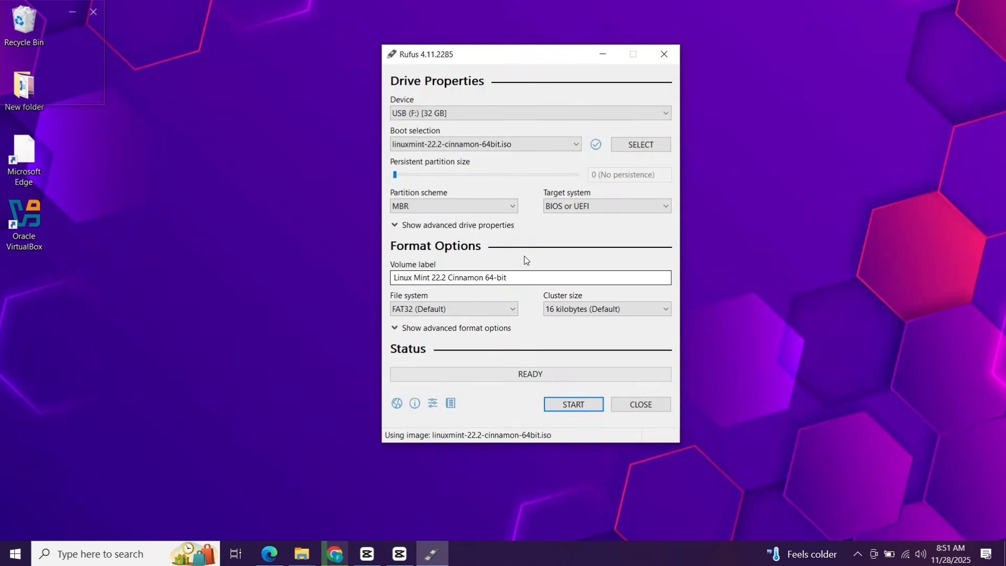
click(458, 208)
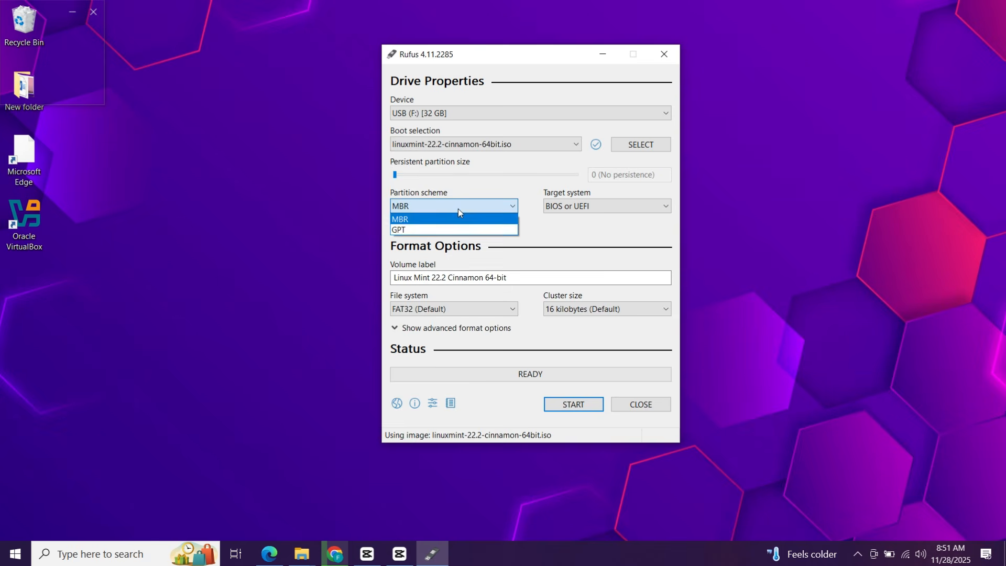
click(454, 229)
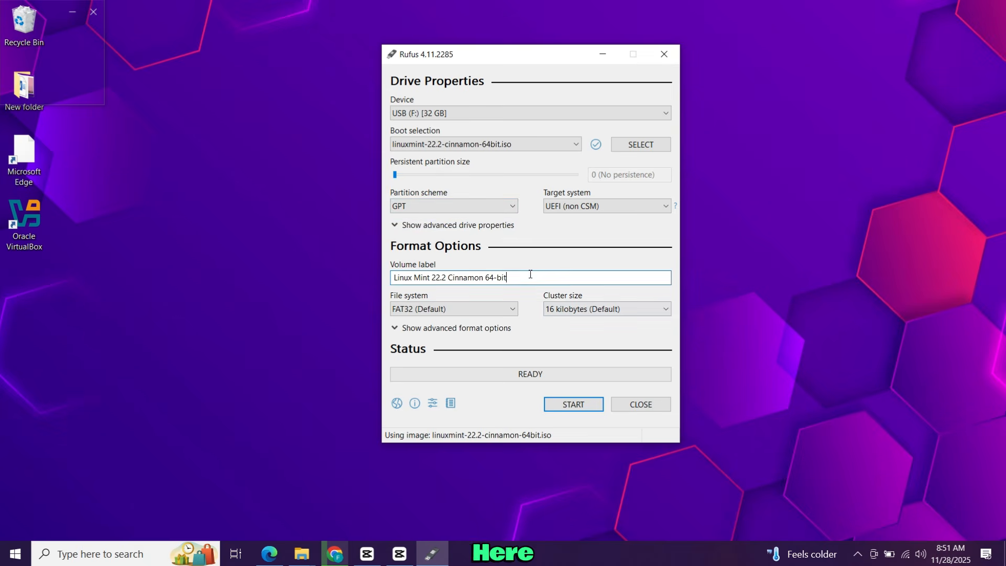
drag(526, 279, 432, 280)
key(BackSpace)
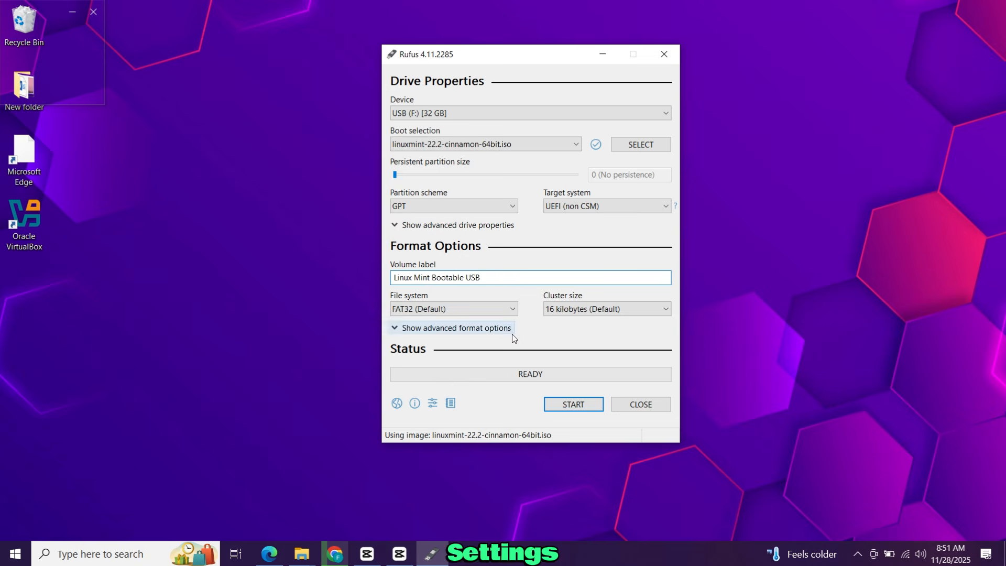
Write the Linux Mint ISO to the USB drive in ISO Image mode, accepting the data-loss warning
click(570, 406)
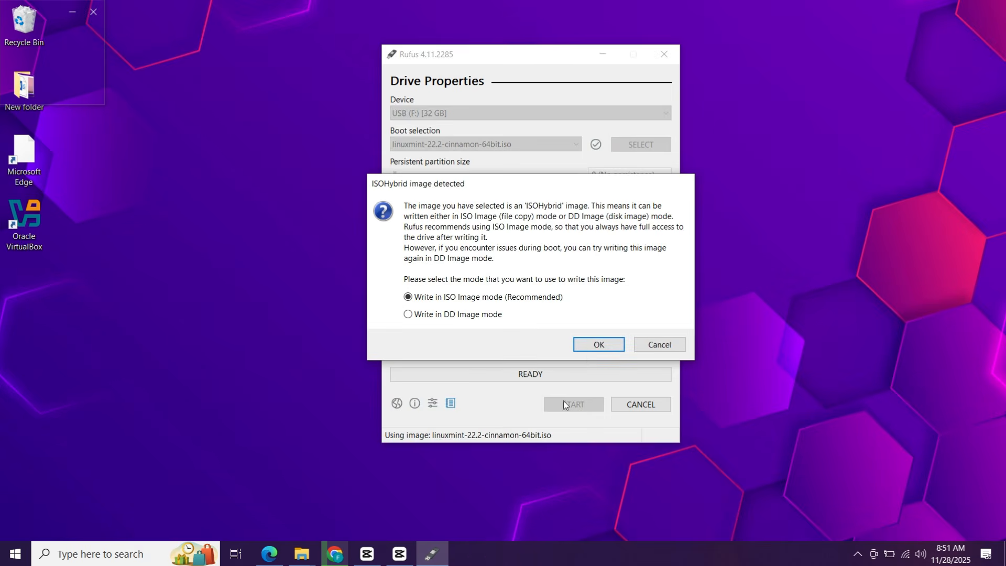
click(588, 346)
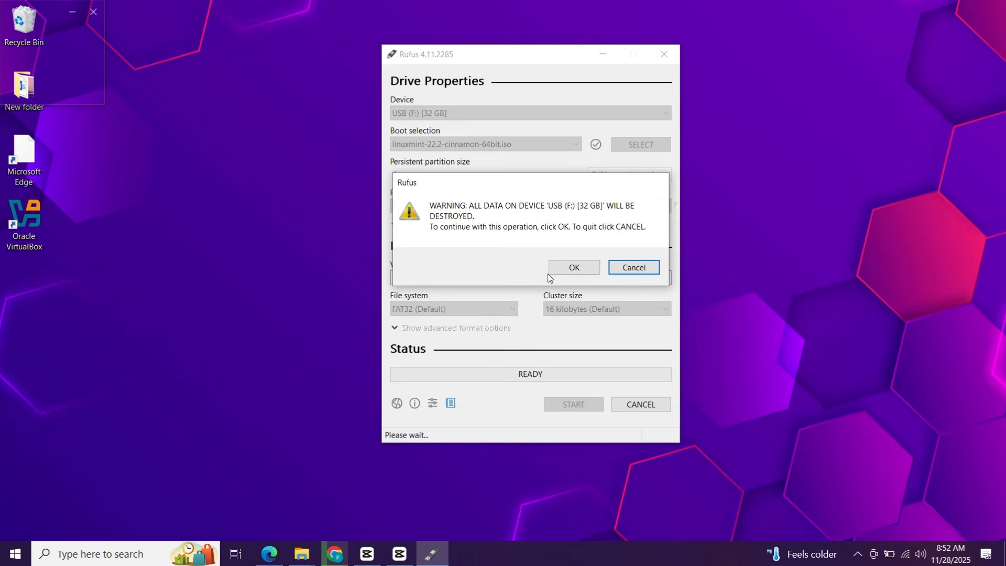
click(573, 270)
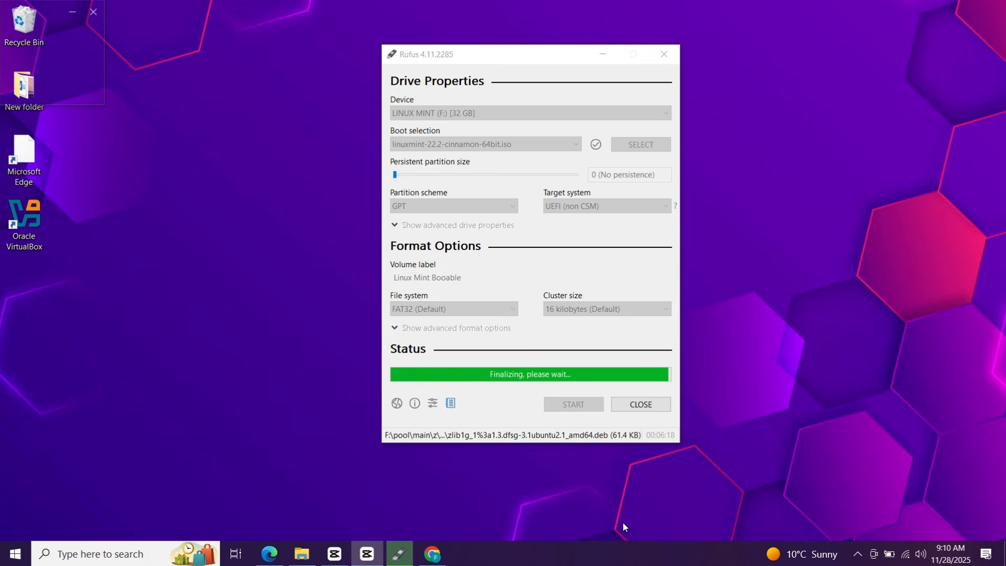
Close Rufus and verify LINUX MINT (F:) contains the Mint boot files in File Explorer
click(624, 407)
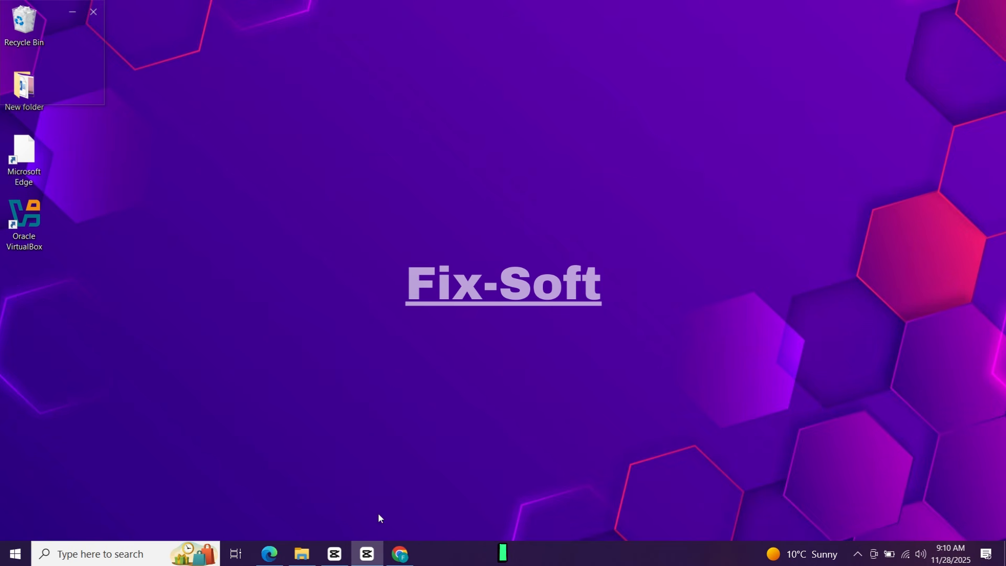
click(302, 554)
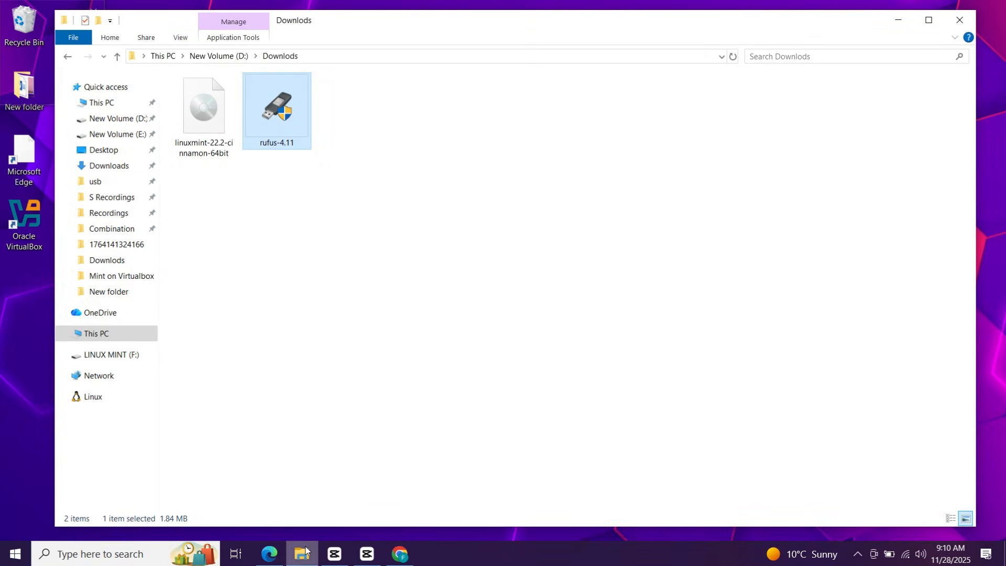
click(140, 100)
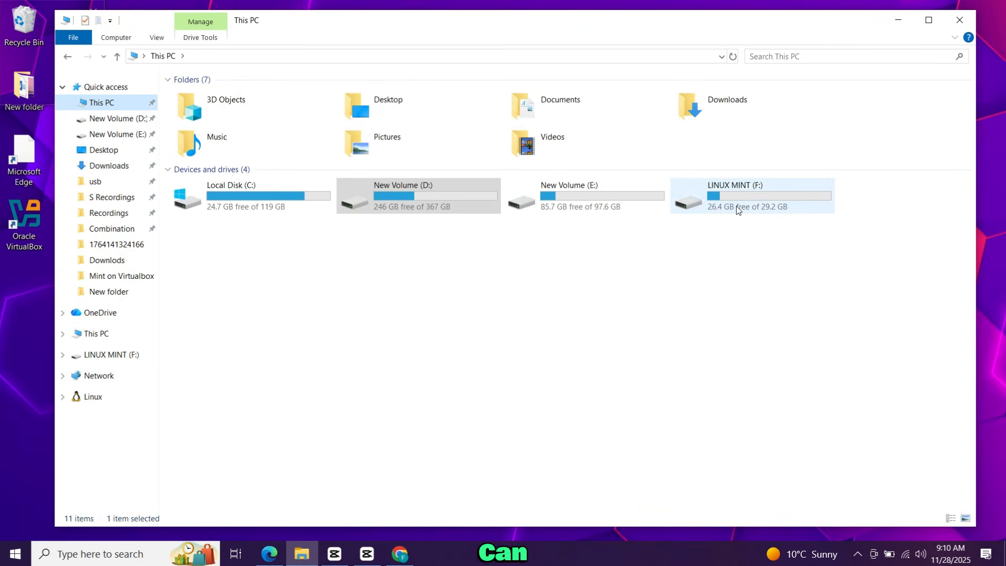
double_click(755, 202)
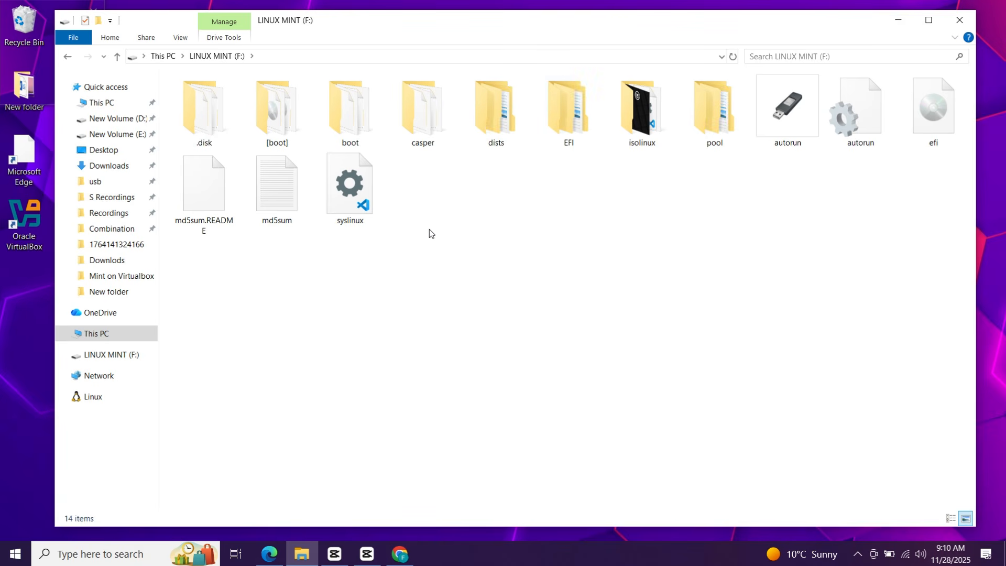
click(959, 20)
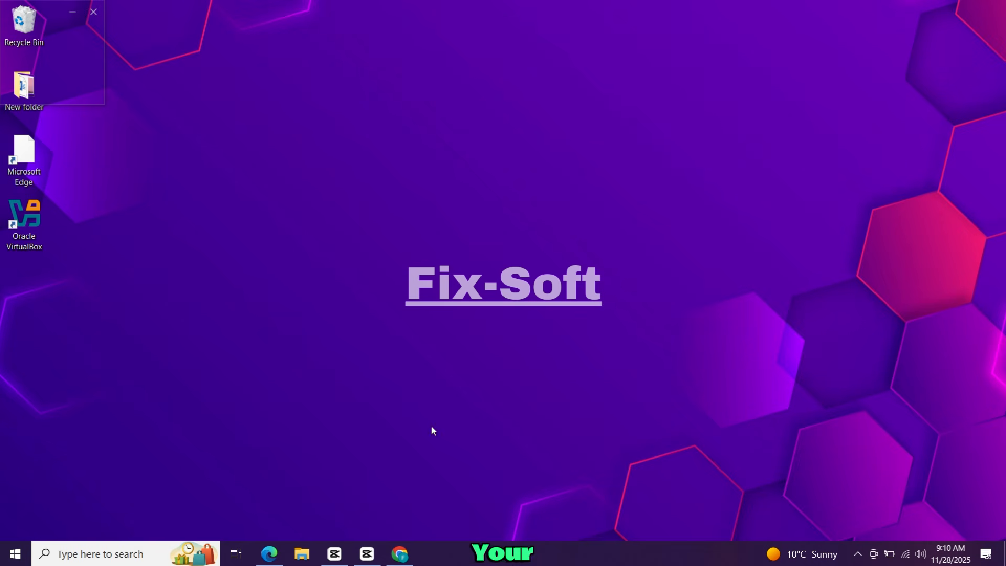
Restart Windows from the Start menu's Power options
click(14, 553)
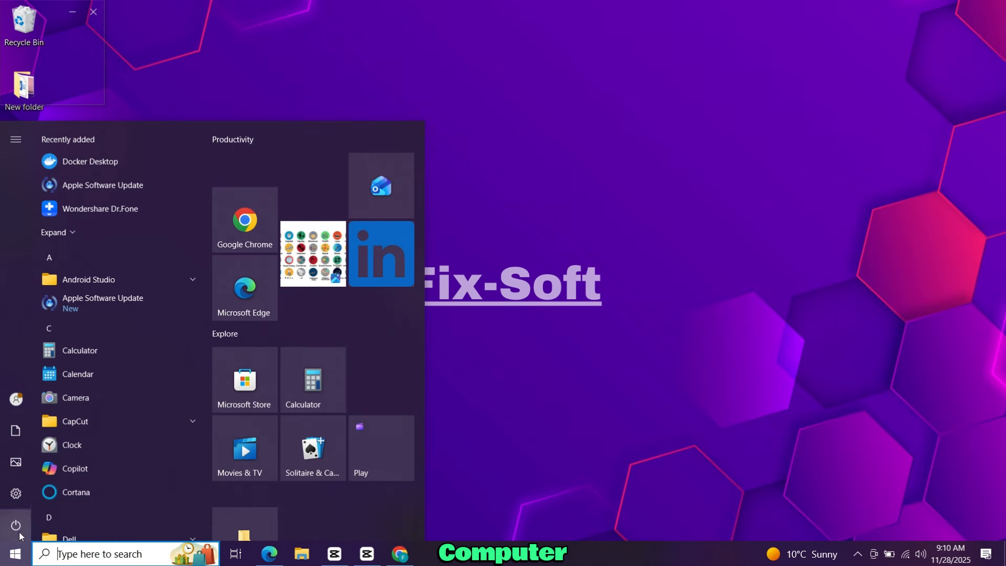
click(17, 529)
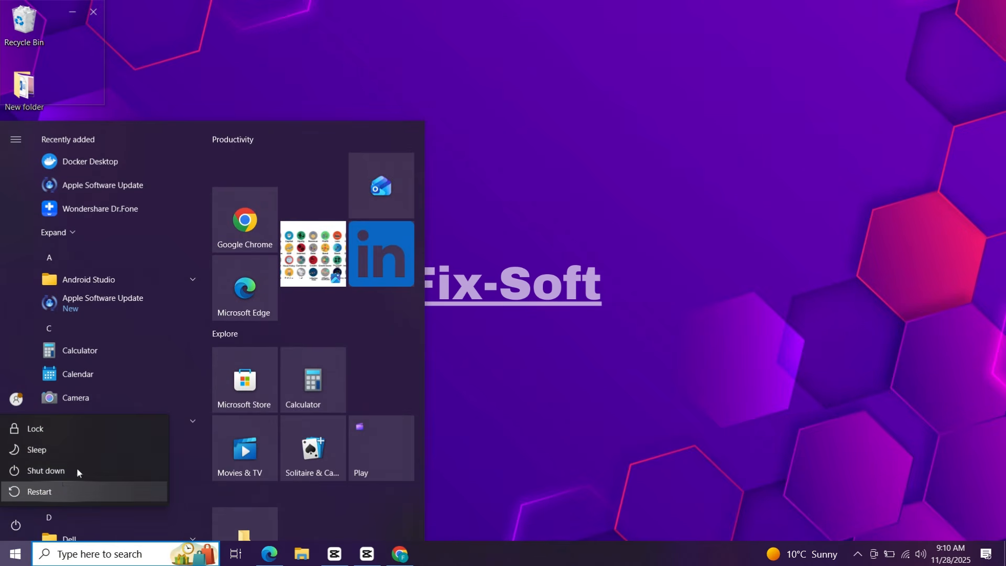
click(79, 492)
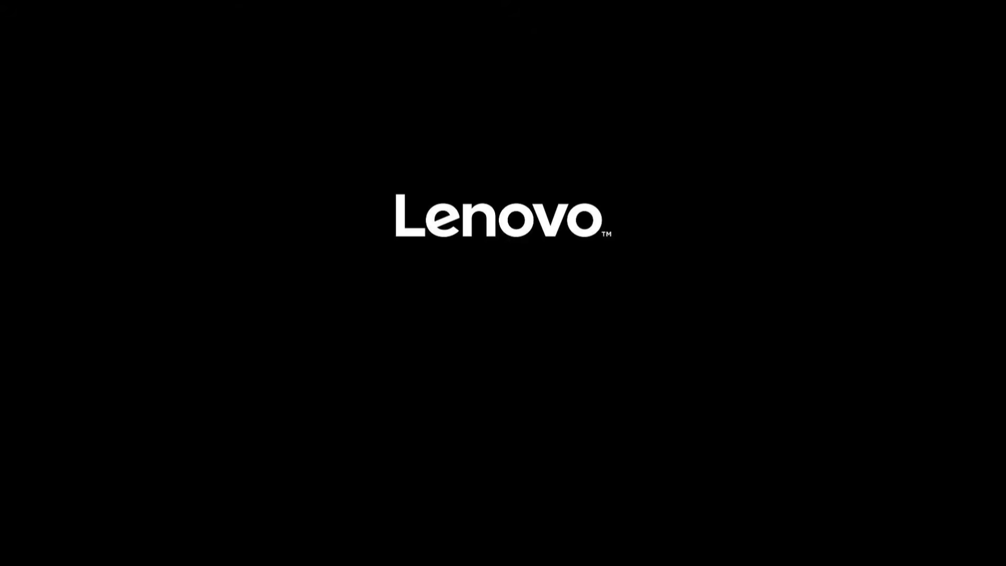
Boot from USB HDD 1 via the F12 Boot Menu into the Linux Mint live session
key(F12)
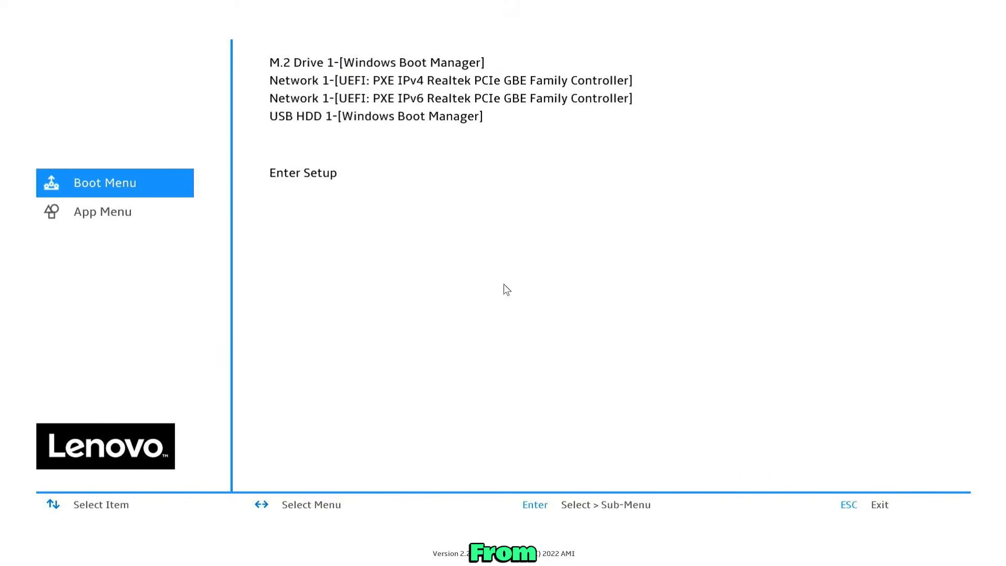
key(Down)
key(Down)
key(Down)
key(Down)
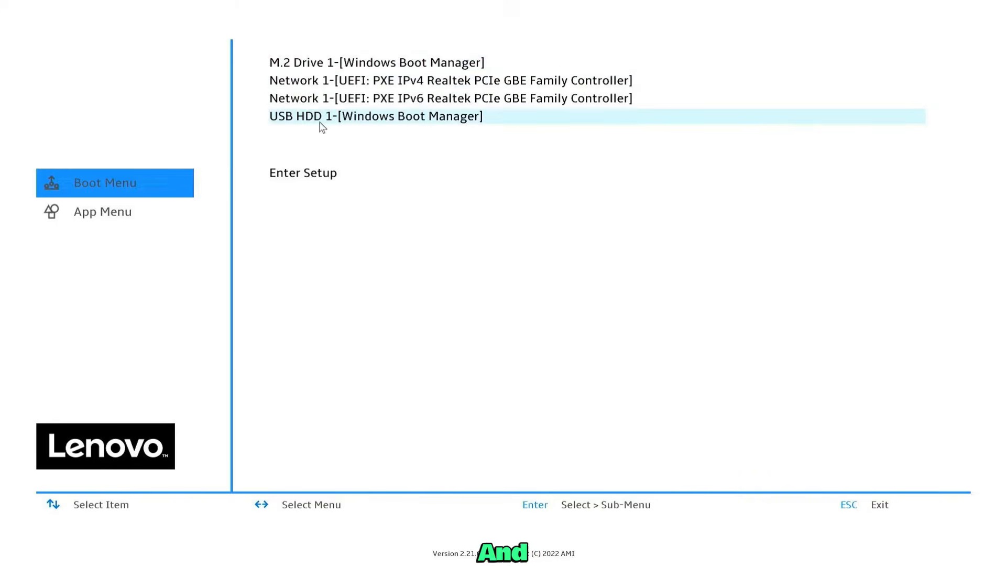
key(Return)
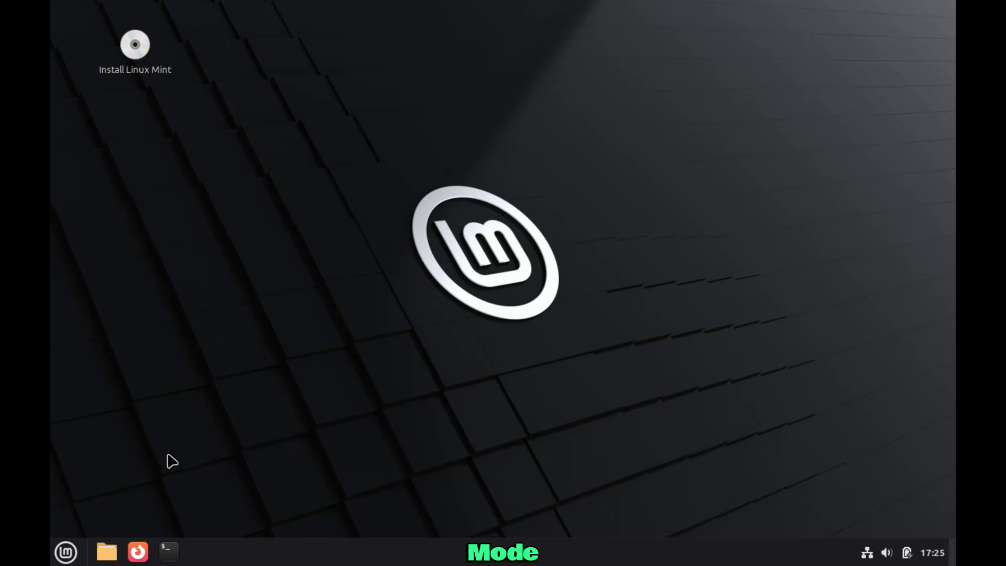
Launch the installer, accept English and the English (US) keyboard, and enable multimedia codecs
click(136, 51)
double_click(137, 49)
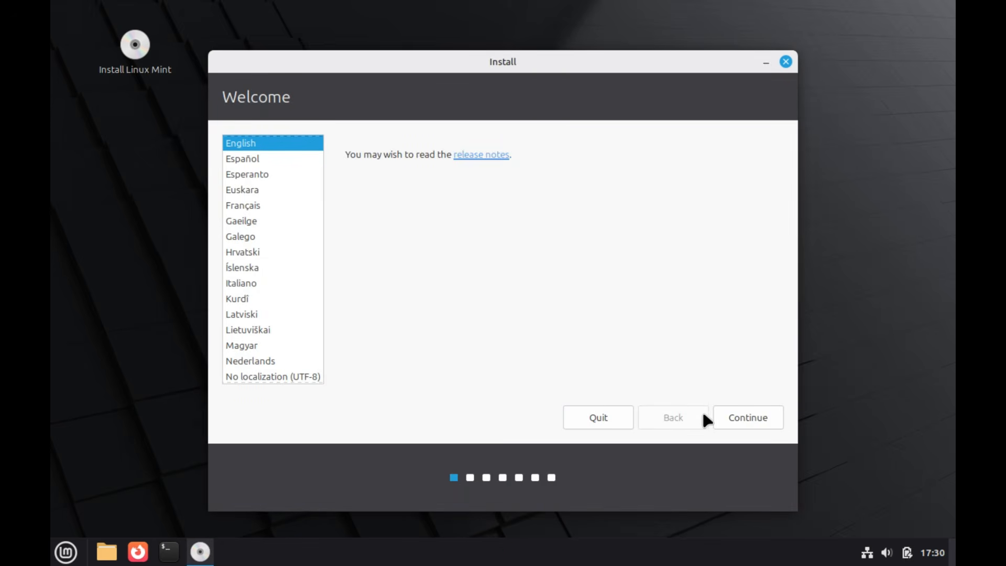
click(721, 418)
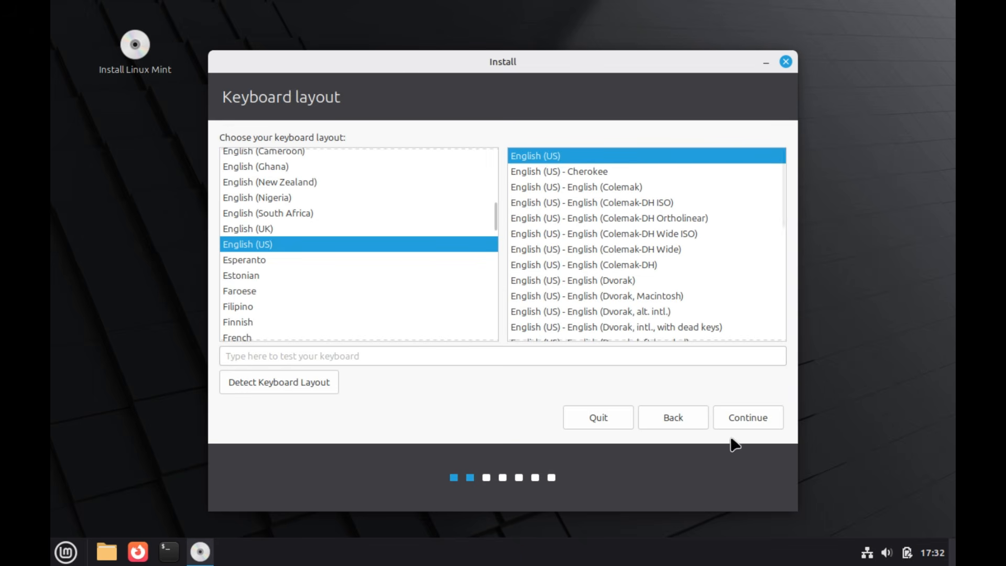
click(734, 422)
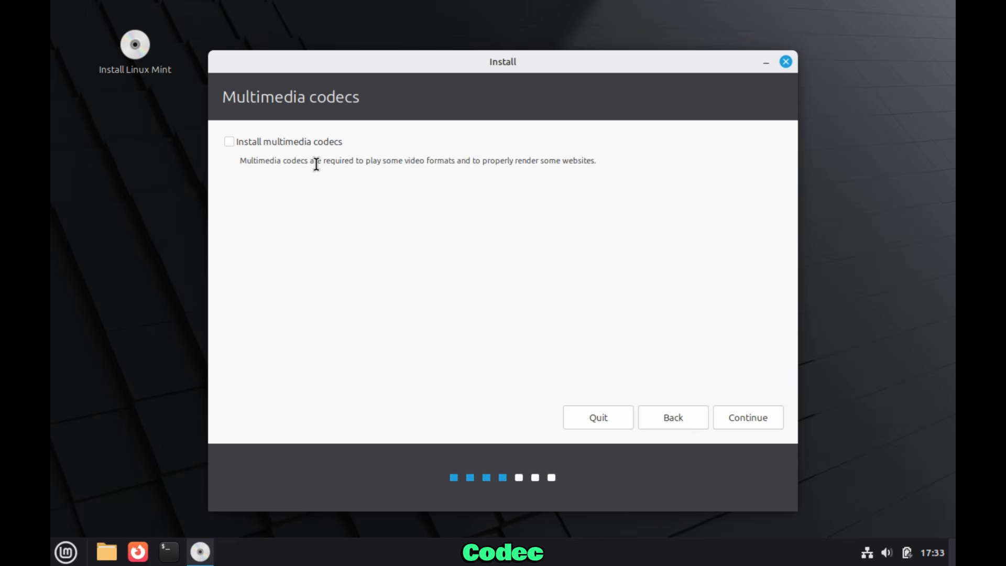
click(262, 142)
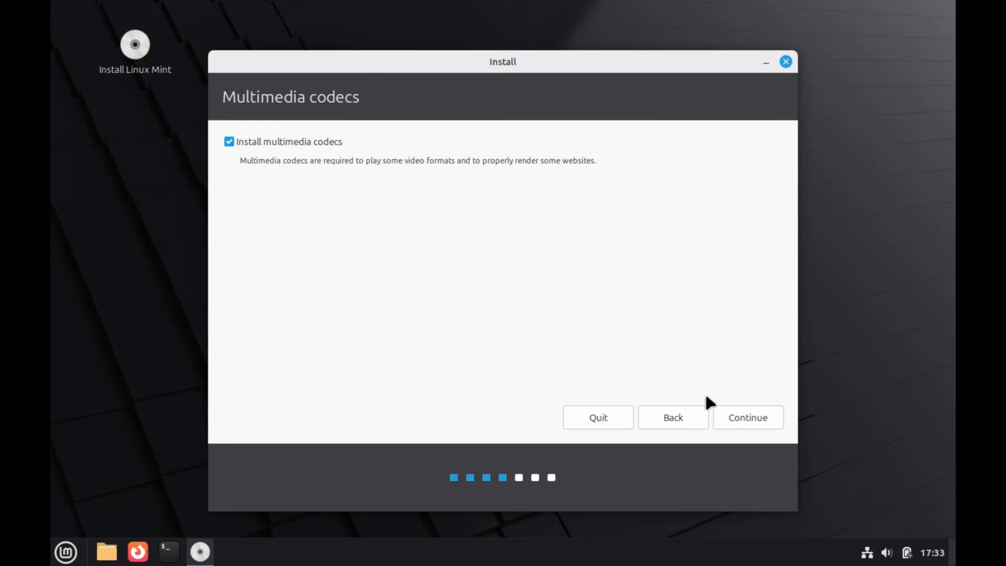
click(731, 417)
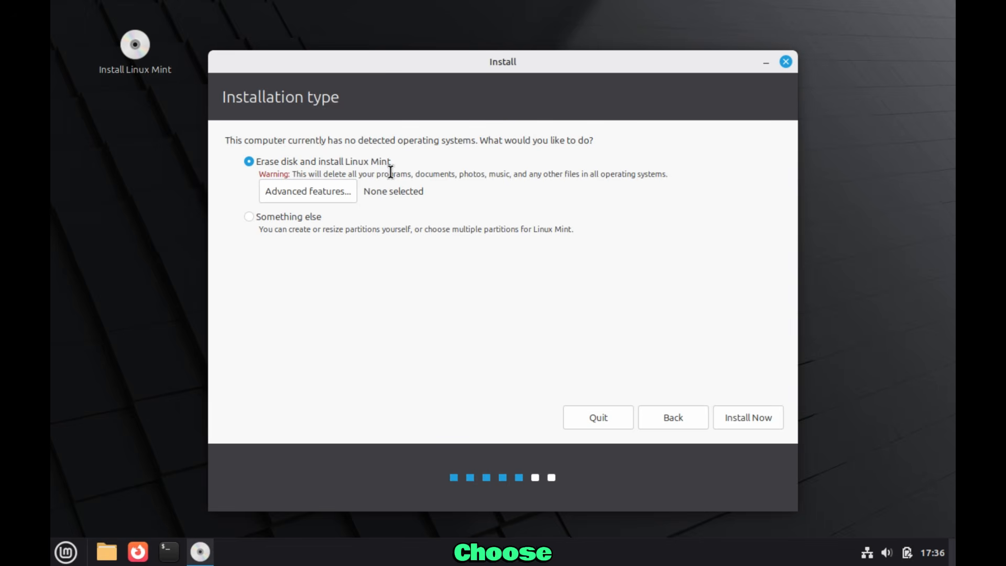
Choose the erase-disk installation, confirm the partition changes, and accept Karachi as location
click(748, 419)
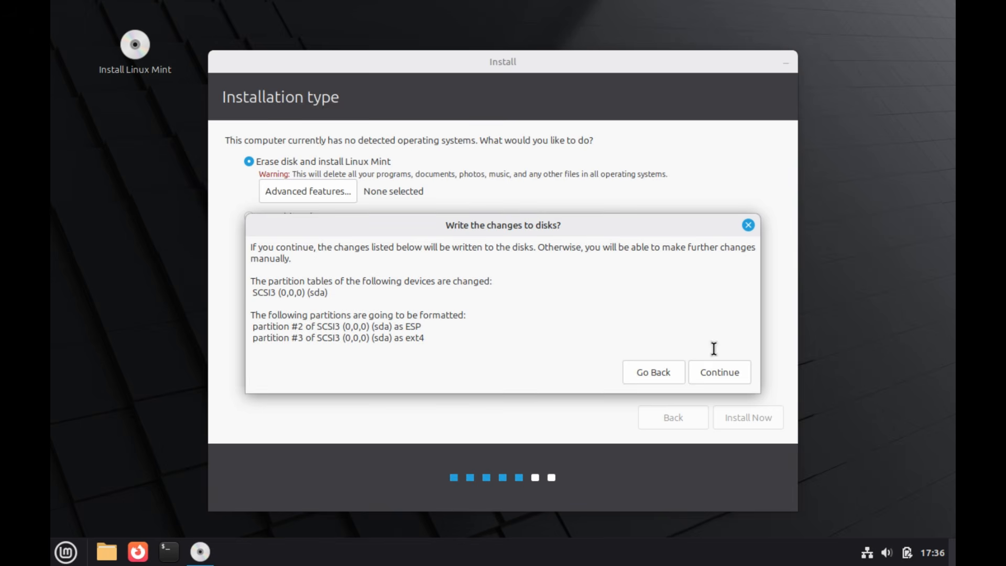
click(716, 373)
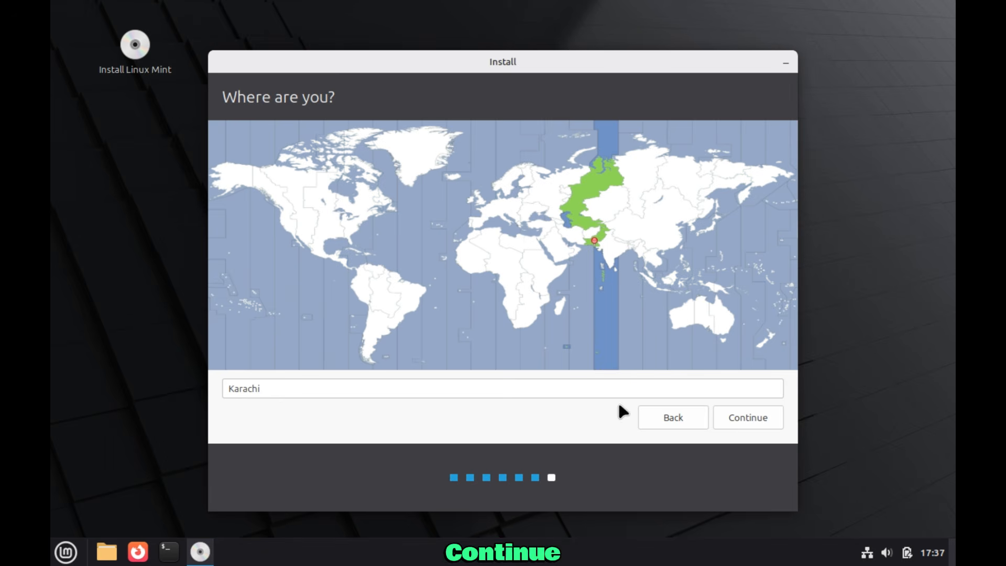
click(738, 419)
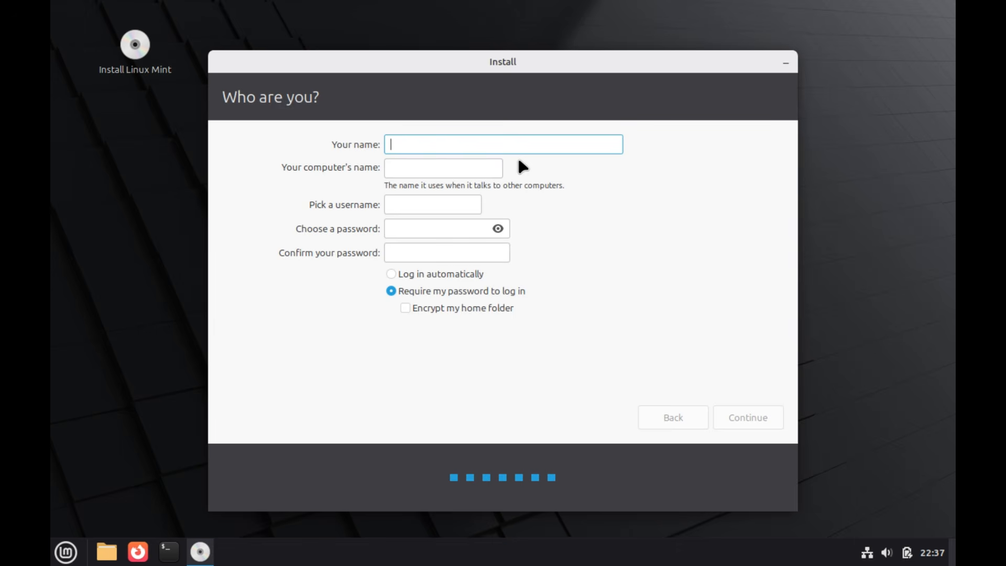
Enter the user's name and set and confirm the account password, then start copying files
text(Fix)
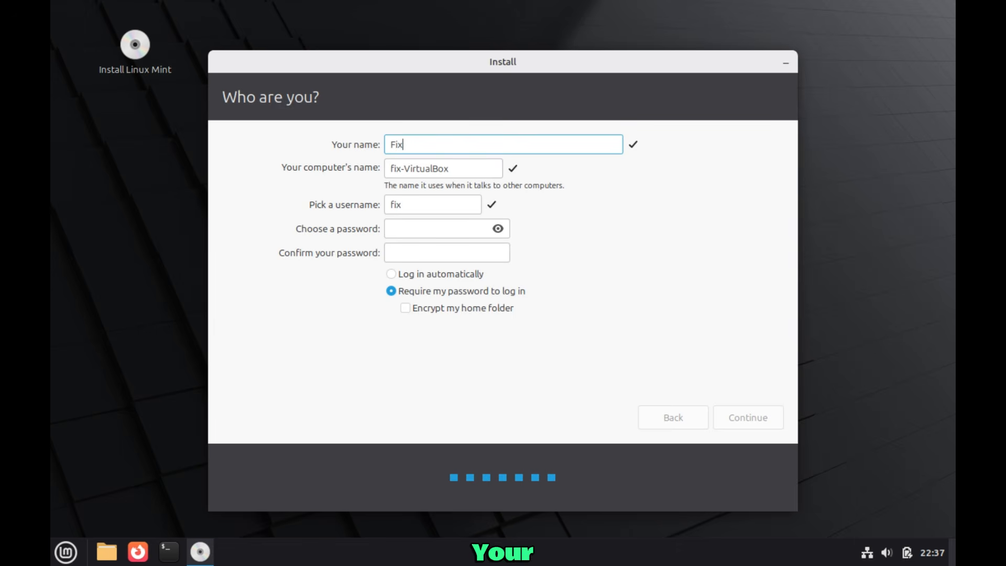
text(soft)
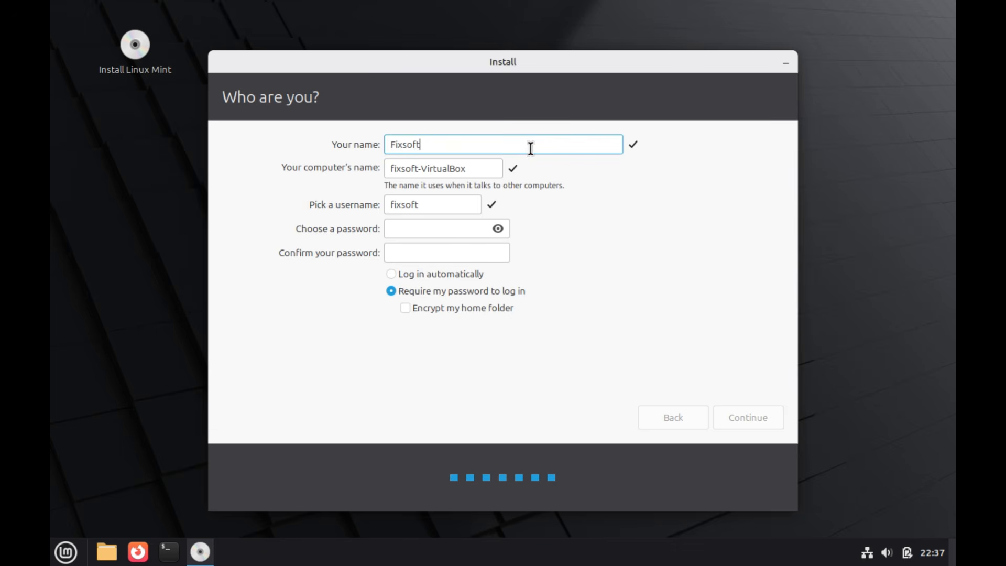
click(433, 228)
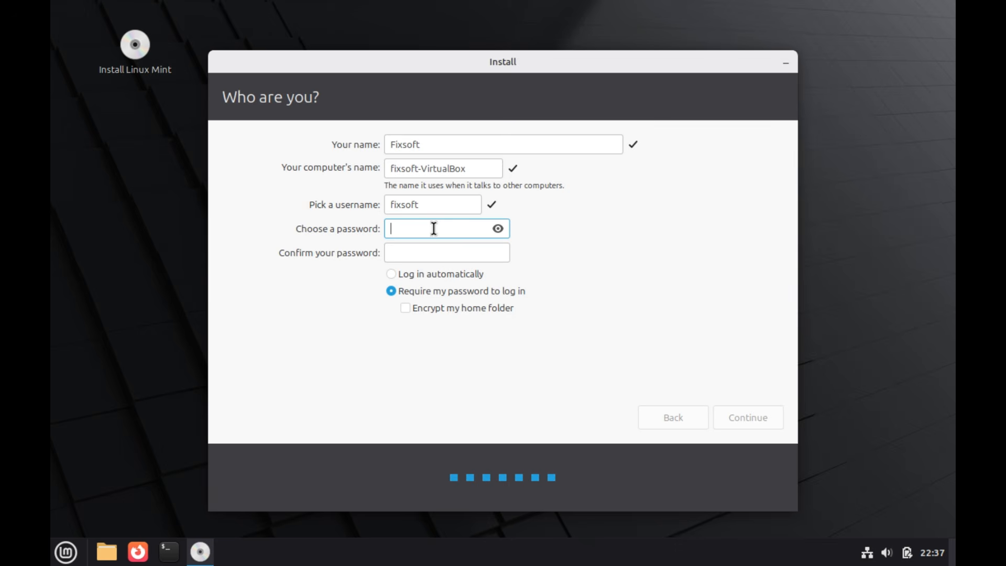
text(a)
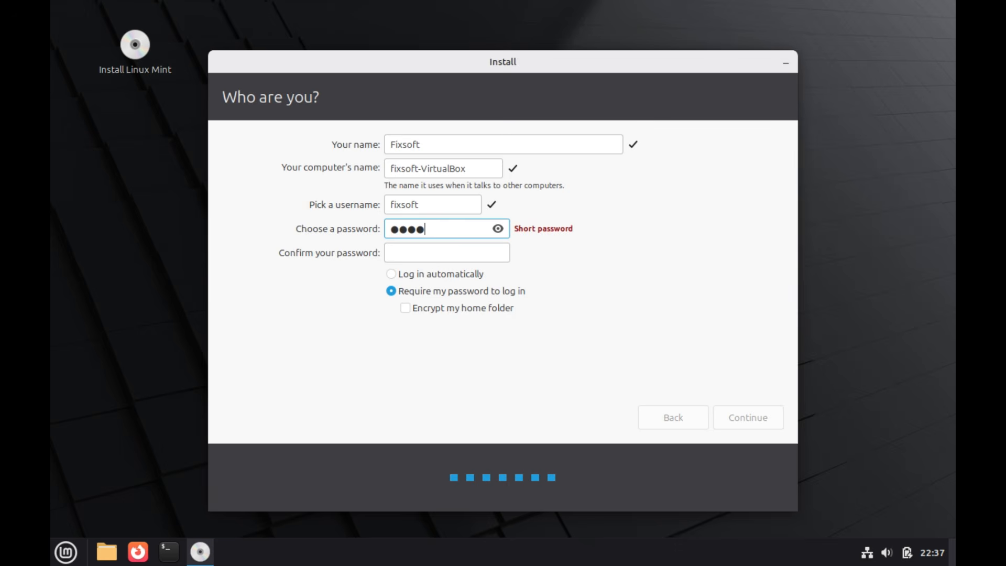
text(a)
click(429, 252)
text(a)
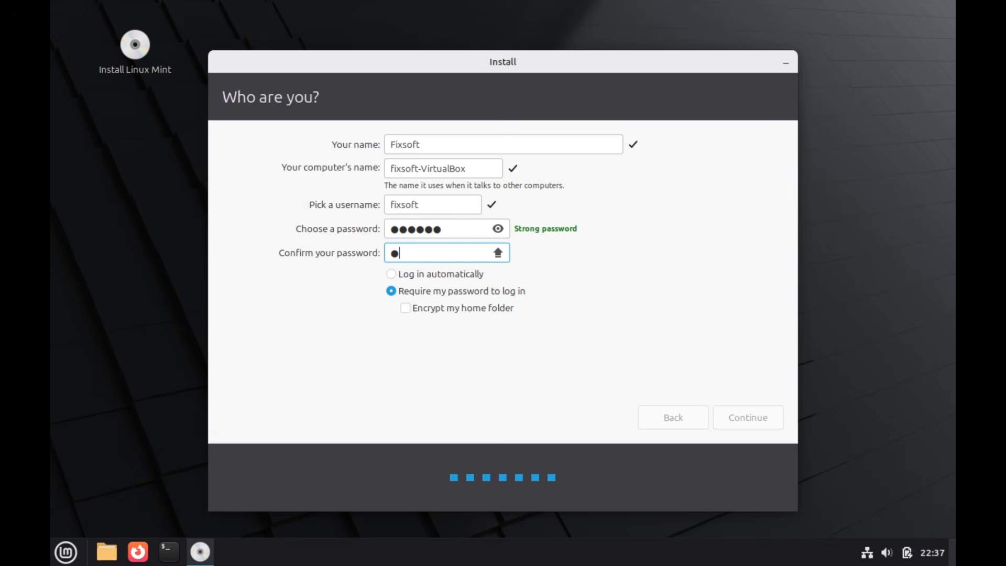
text(aaaa)
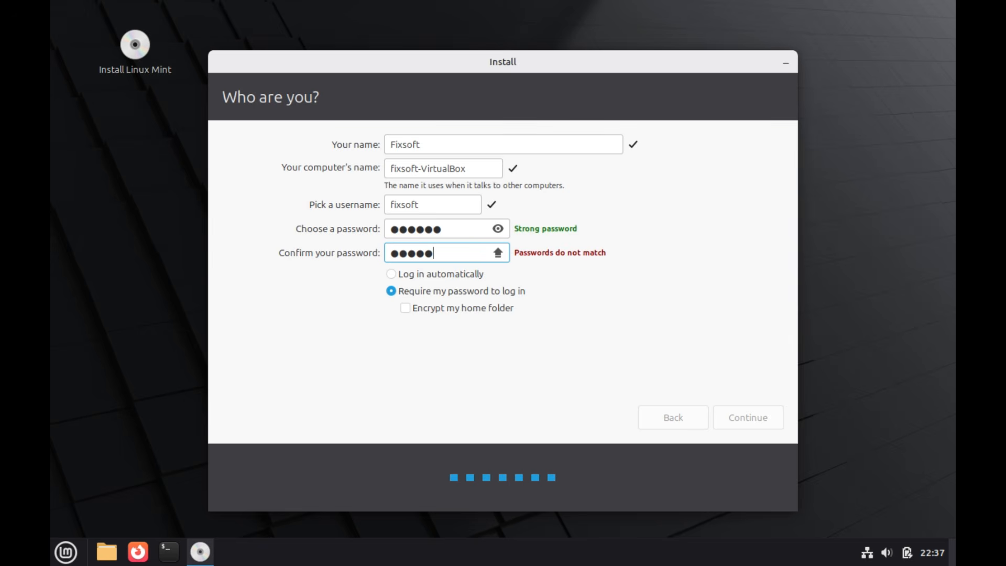
text(a)
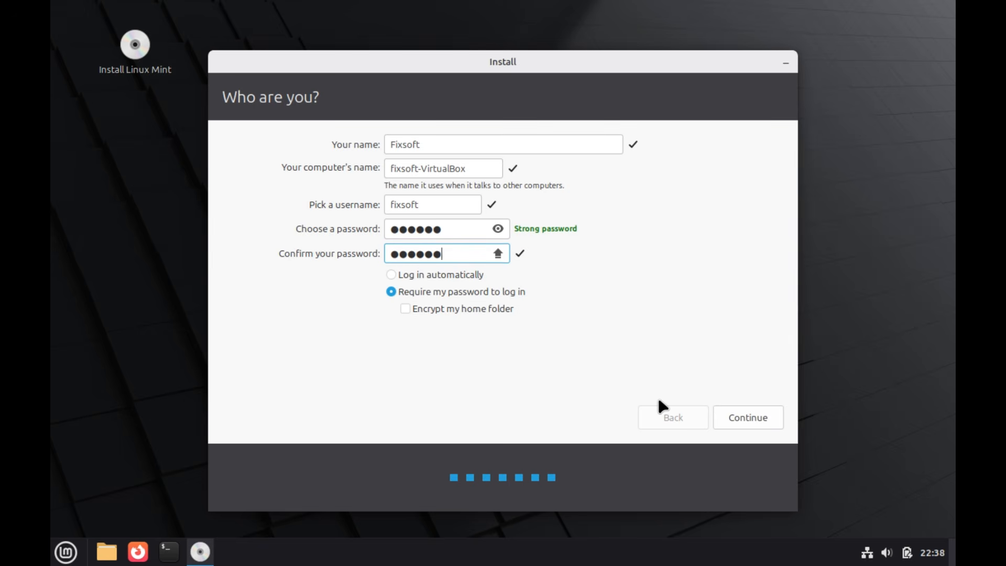
click(744, 417)
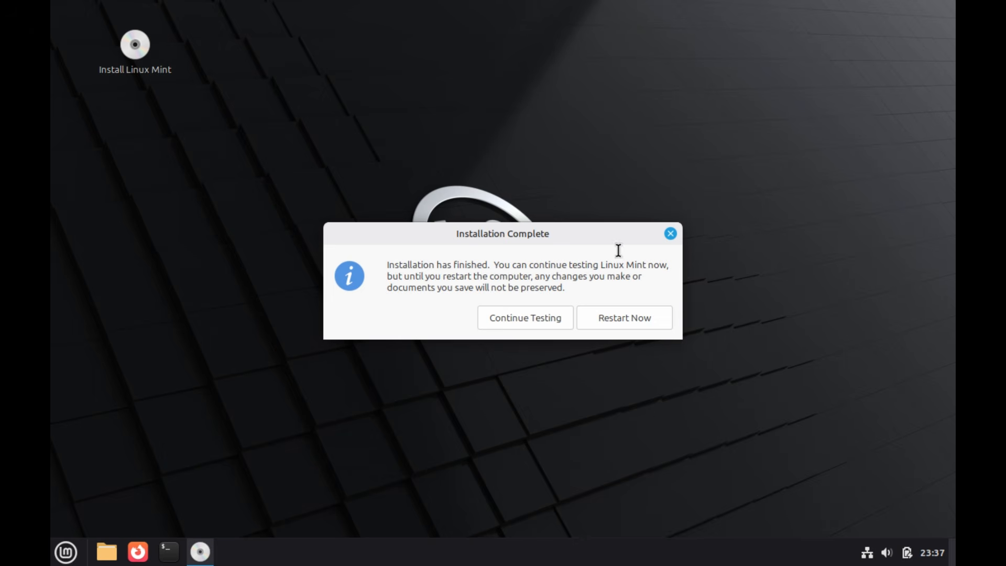
Choose Restart Now in the Installation Complete dialog
click(615, 328)
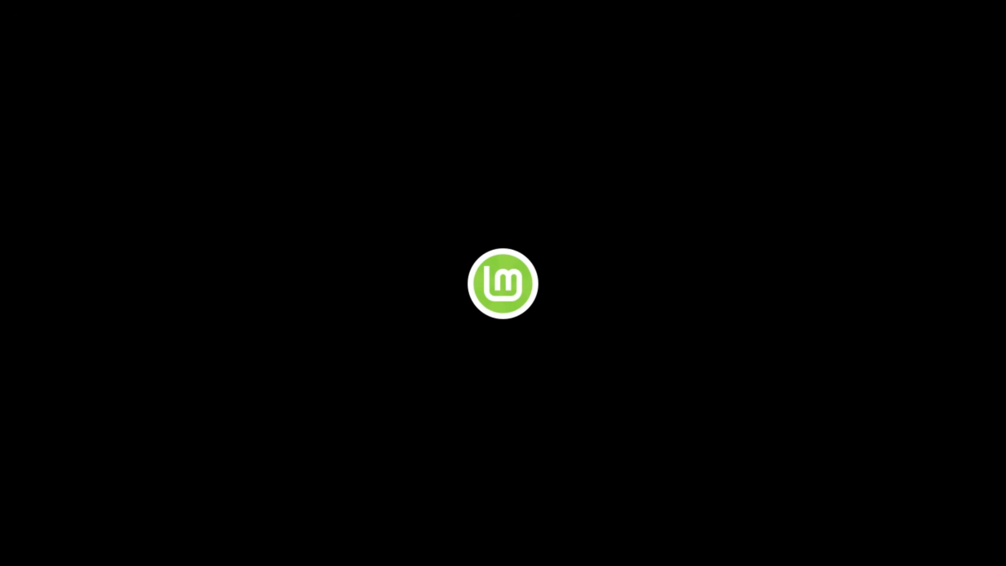
Log in with the account password and advance the Welcome window with Let's go!
text(1)
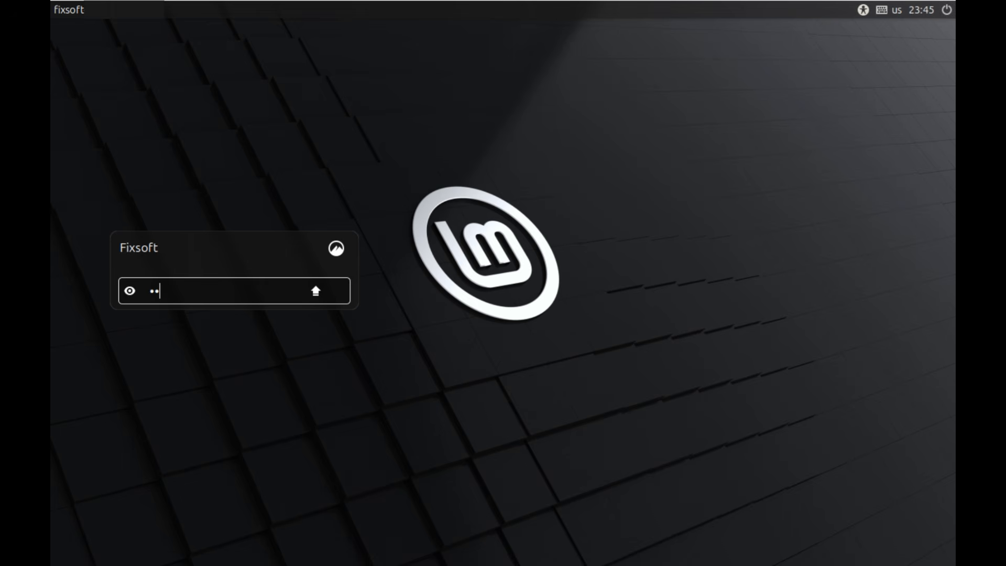
text(23456)
key(Return)
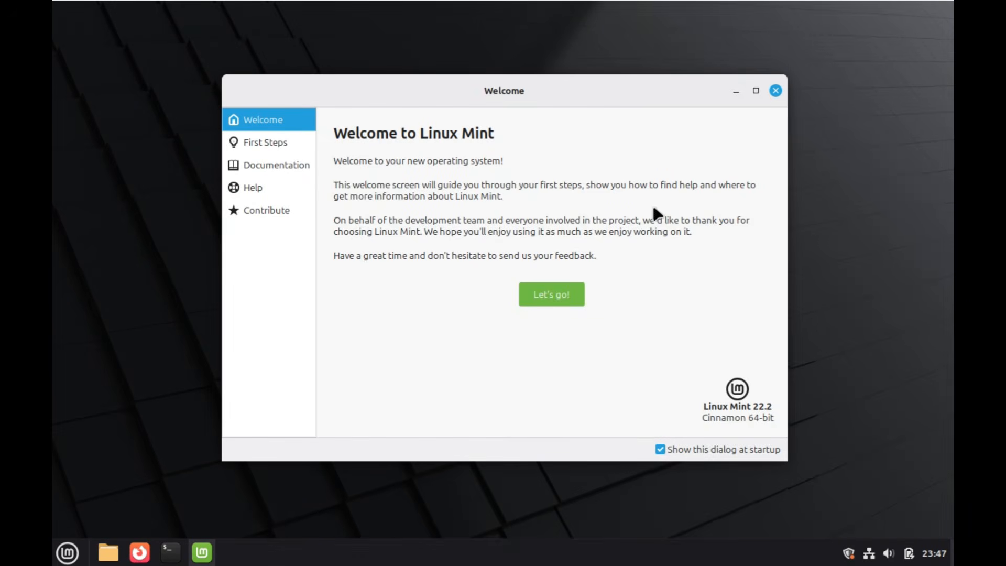
click(548, 297)
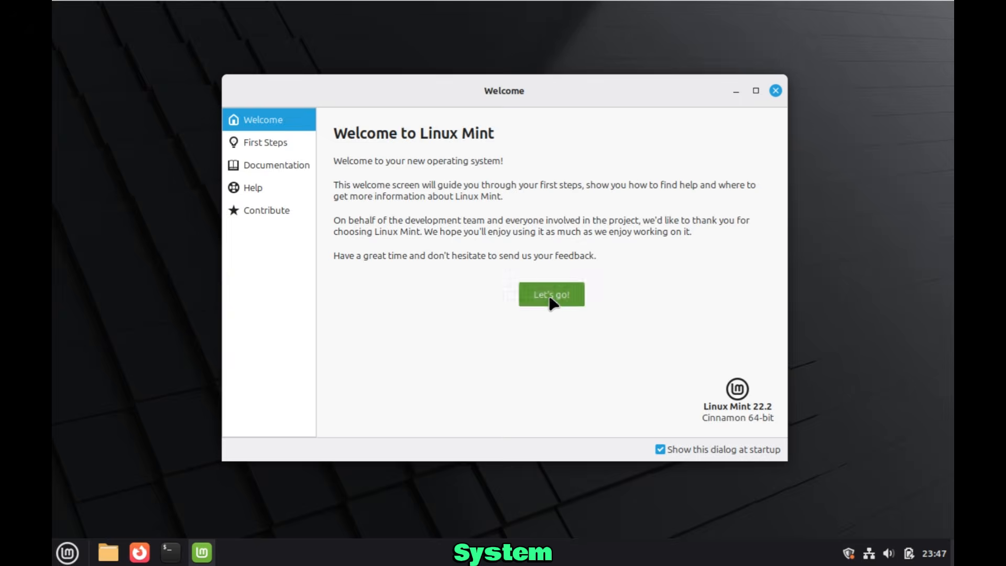
Close Welcome, view the empty Downloads folder in Nemo, then launch Firefox maximized
click(775, 92)
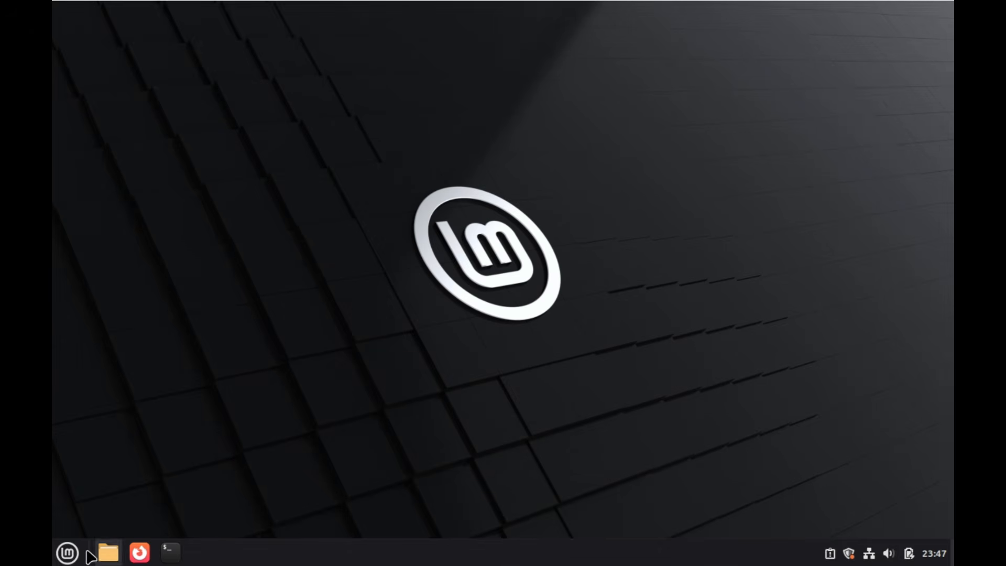
click(68, 553)
click(67, 553)
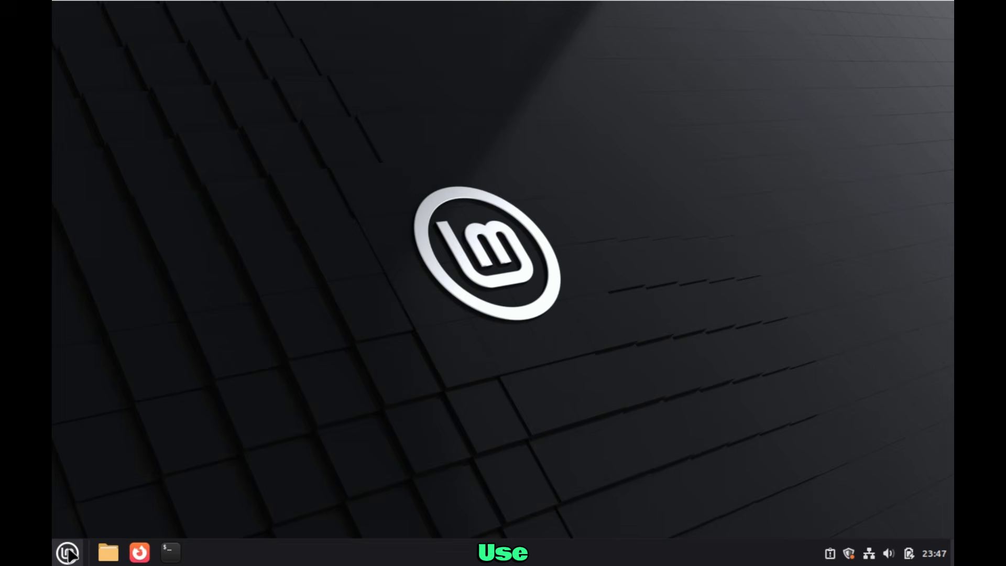
click(107, 558)
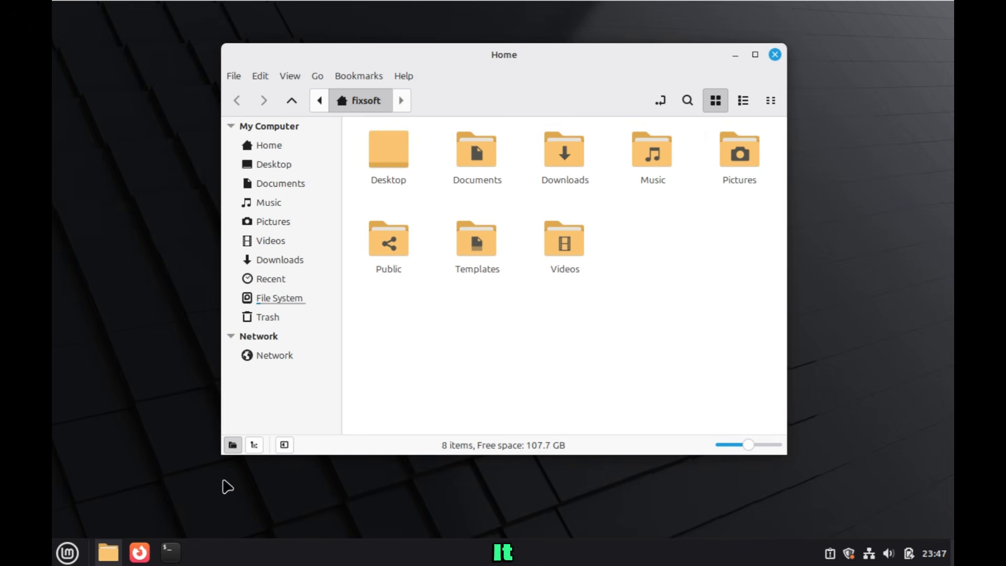
click(560, 153)
double_click(560, 157)
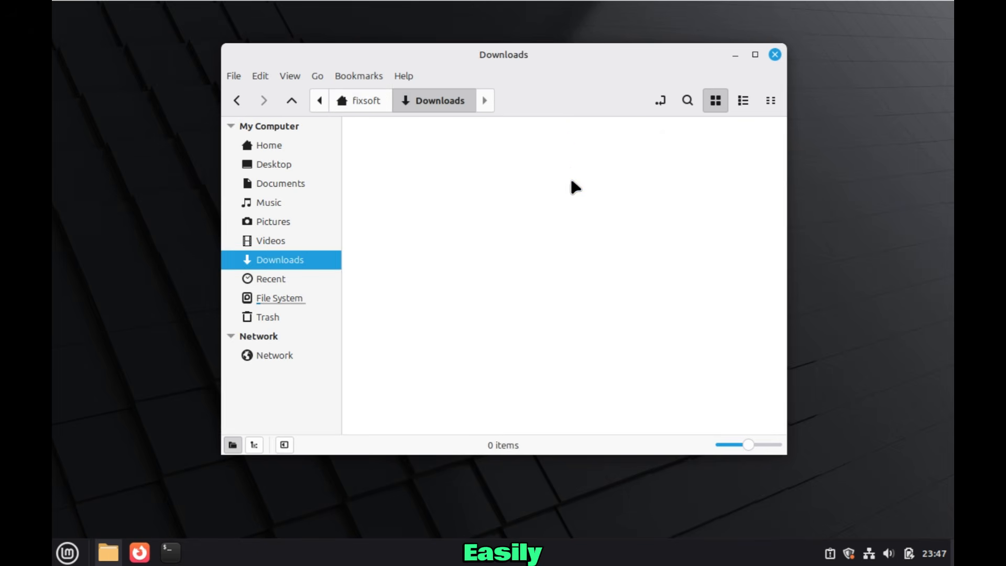
click(775, 54)
click(139, 553)
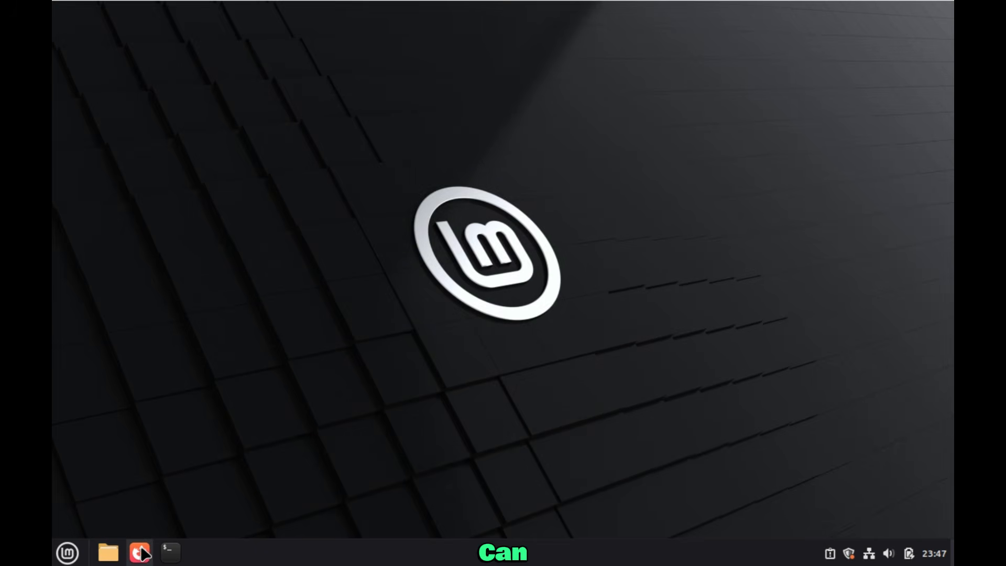
click(925, 13)
Restore the Firefox window and skip the import, extensions and setup onboarding screens
click(925, 13)
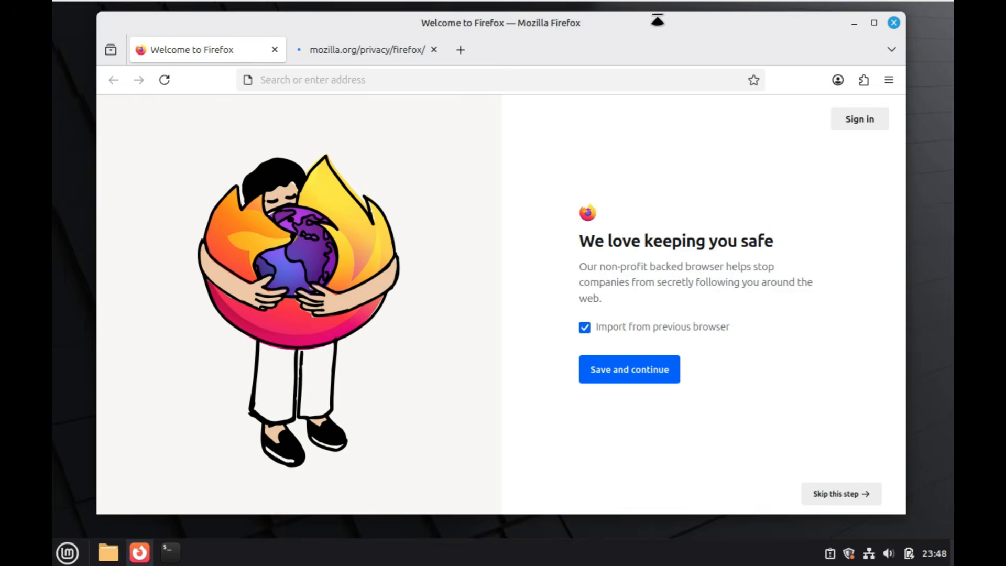
drag(687, 46, 687, 46)
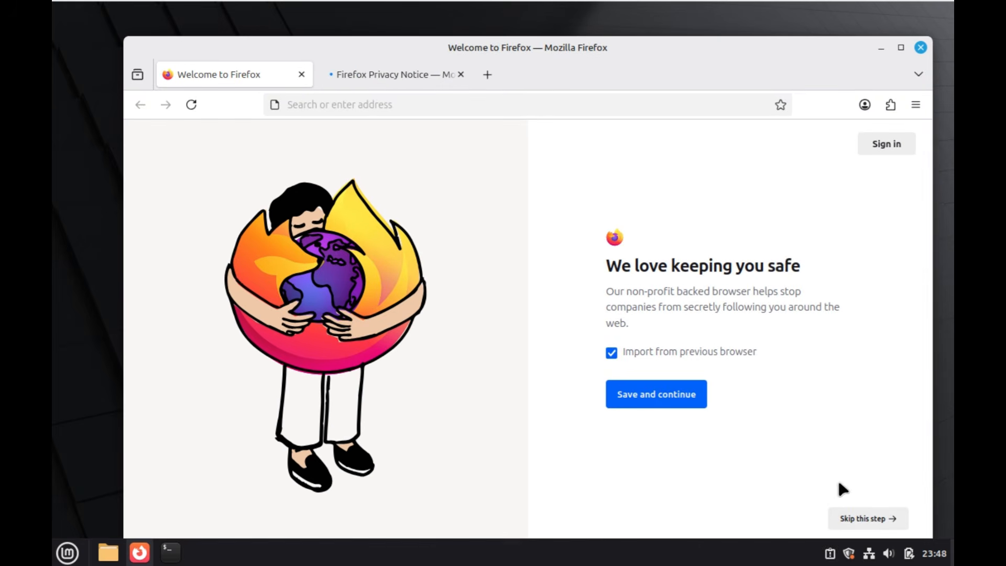
click(851, 517)
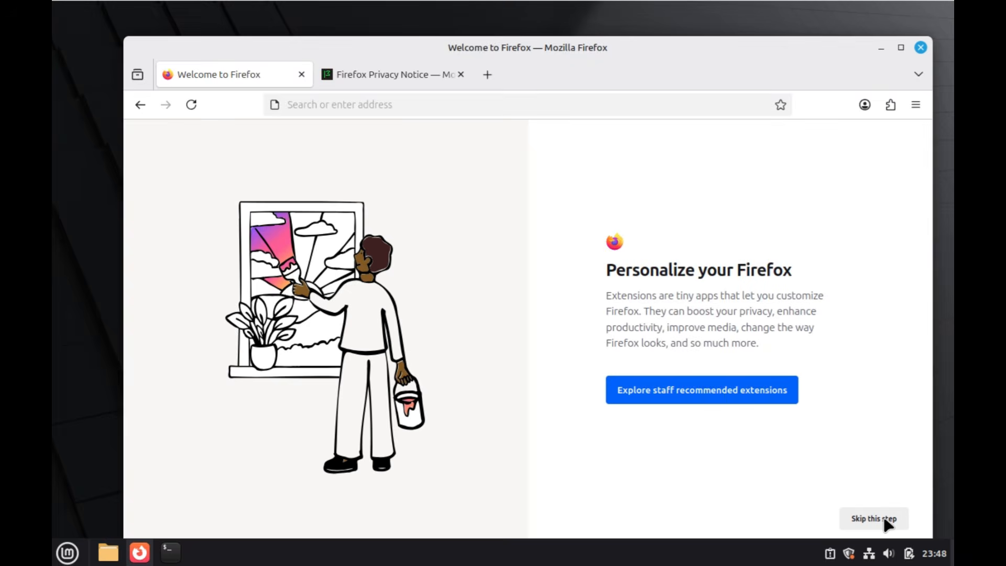
click(885, 520)
click(870, 511)
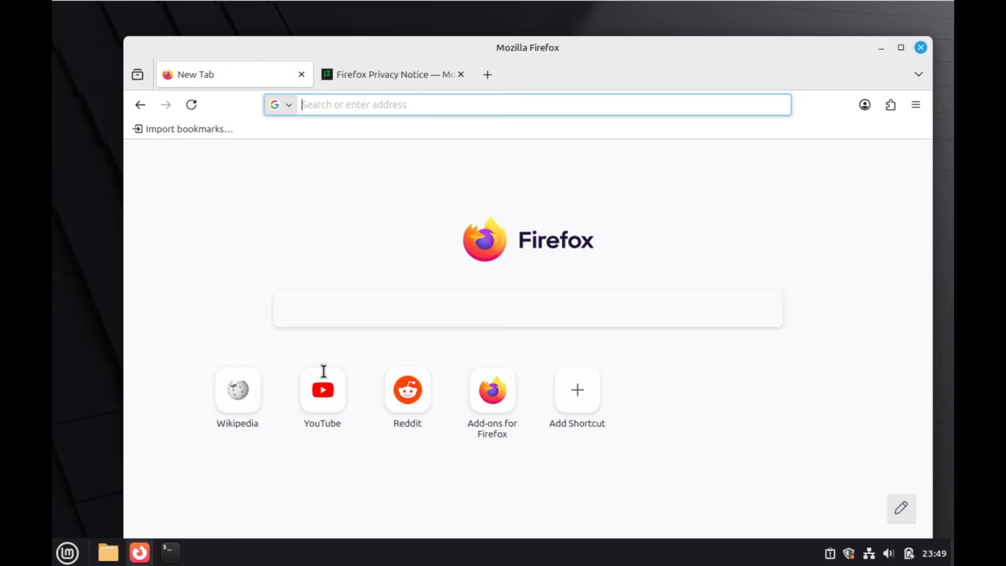
Search YouTube for BOXING and play the first result, then close Firefox and open Terminal
click(325, 413)
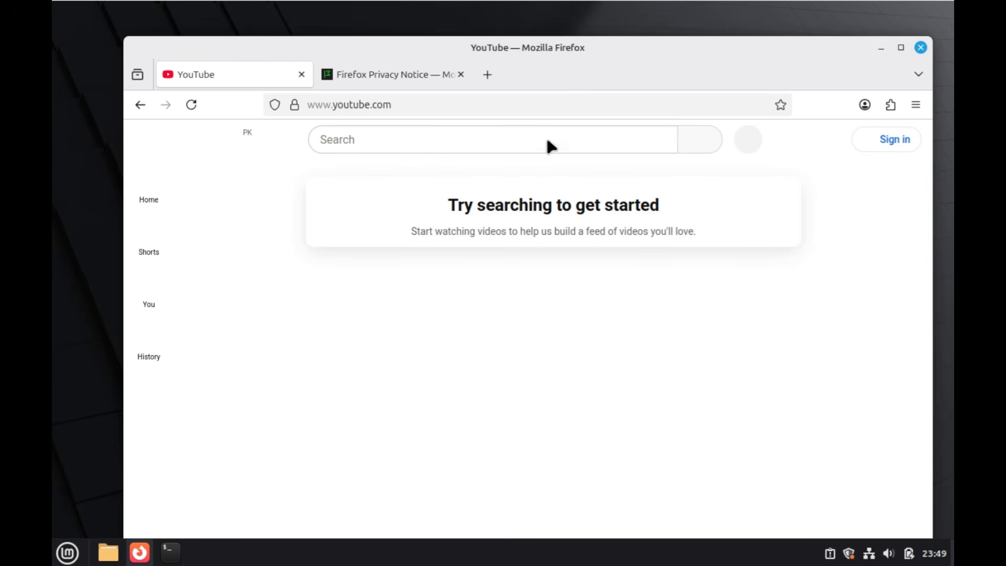
click(549, 139)
text(B)
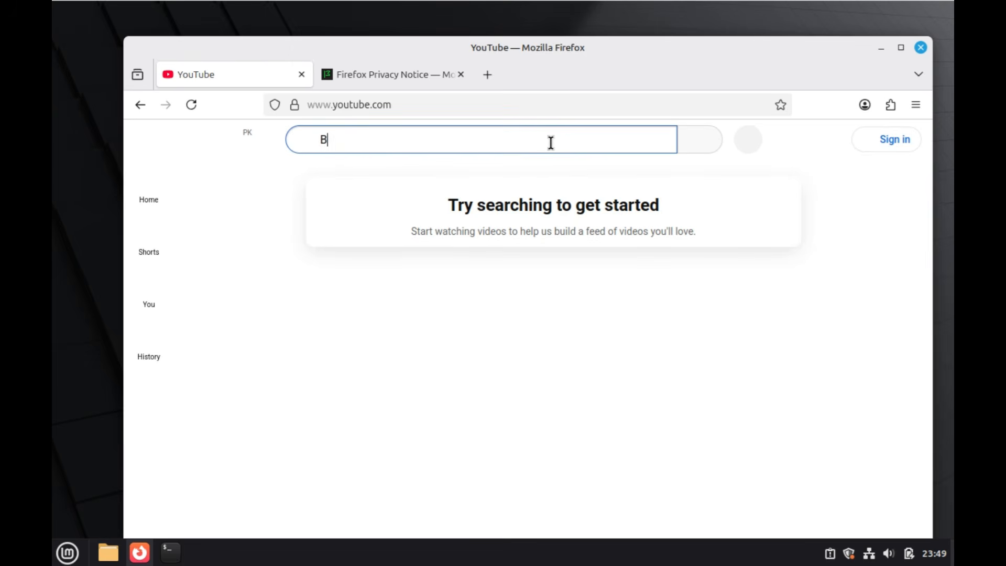
text(OX)
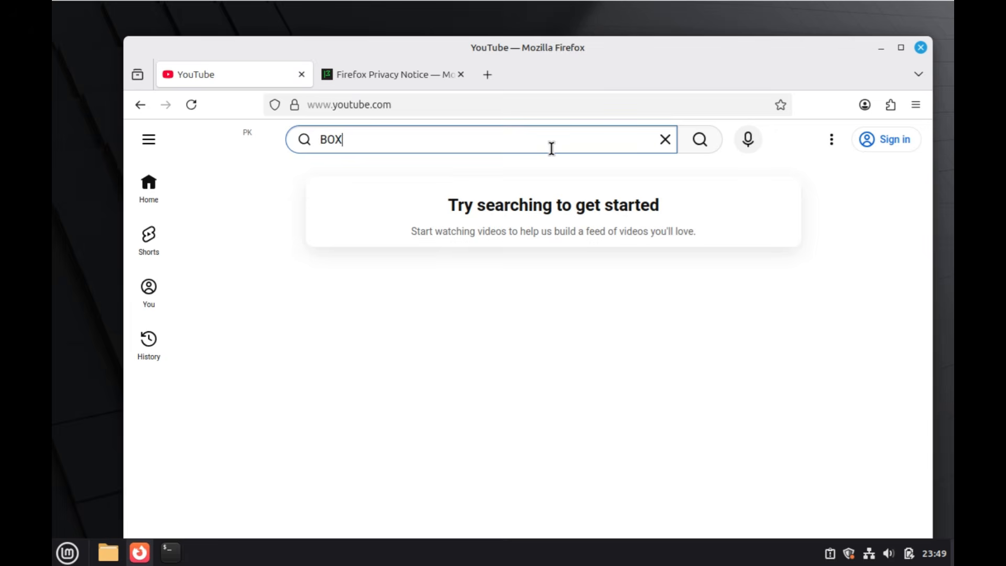
text(ING)
key(Return)
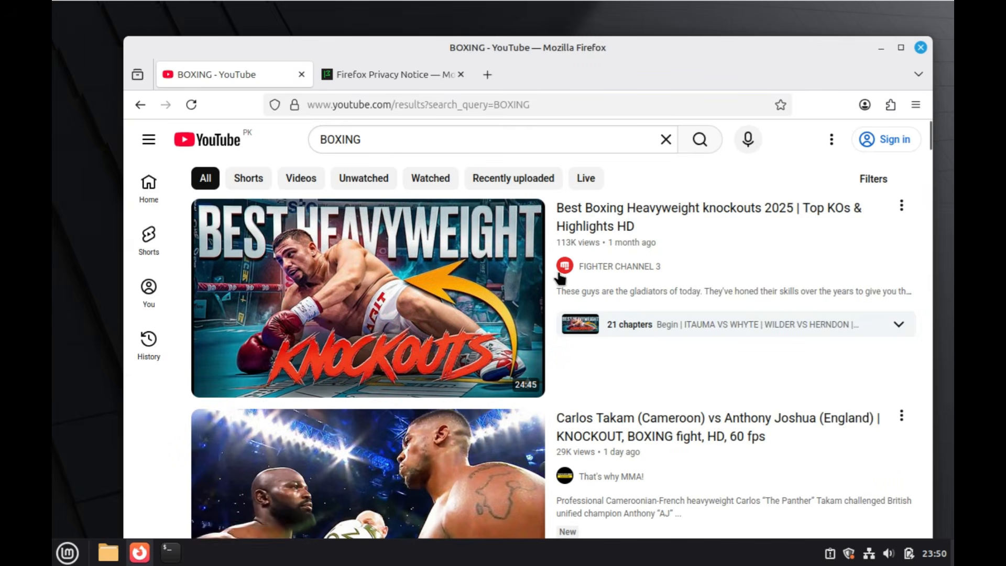
click(411, 346)
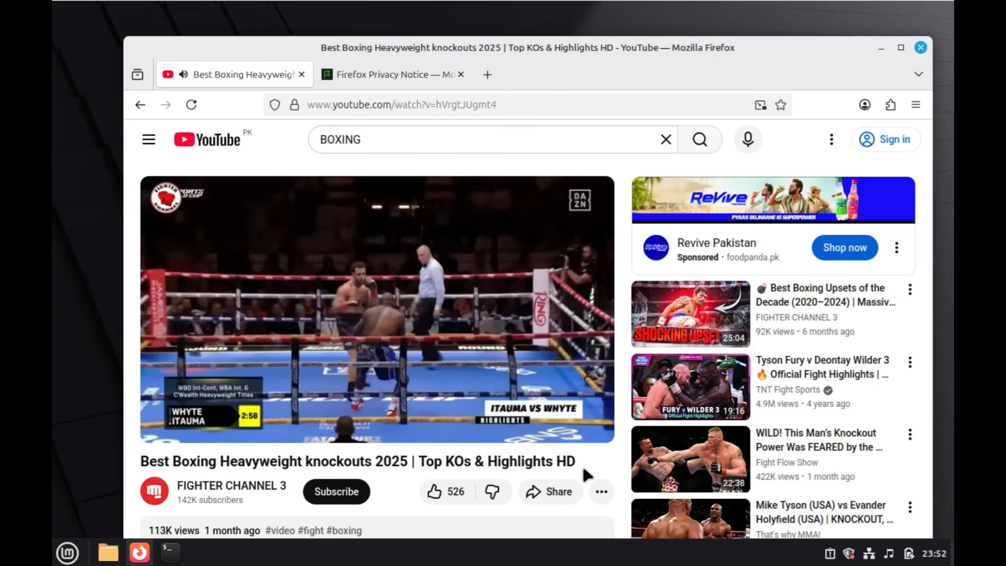
click(920, 47)
click(170, 552)
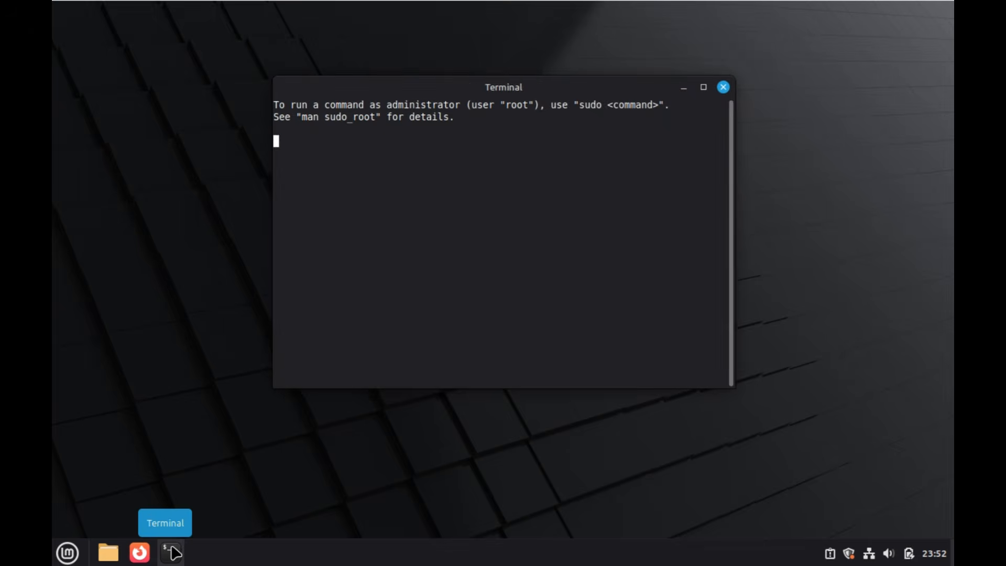
Close the terminal, check the battery applet, and open then close Update Manager
click(723, 88)
click(913, 554)
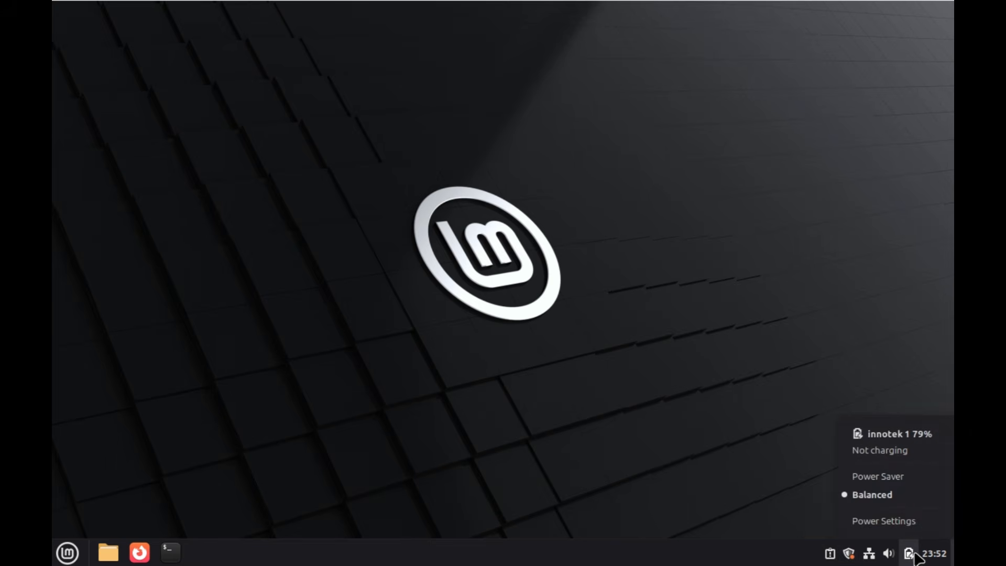
click(849, 554)
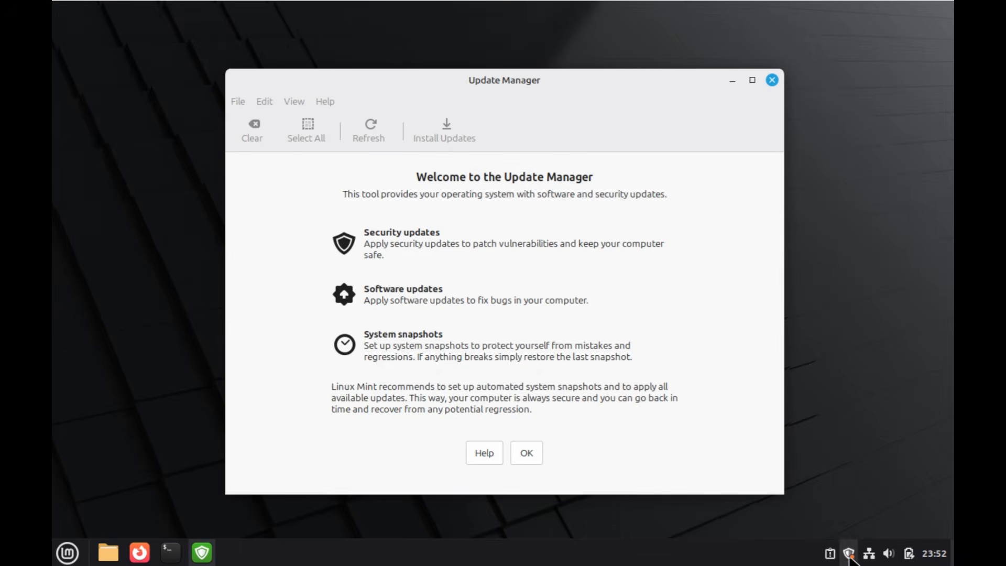
click(772, 81)
Shut down Linux Mint from the Menu's power button
click(78, 556)
click(88, 497)
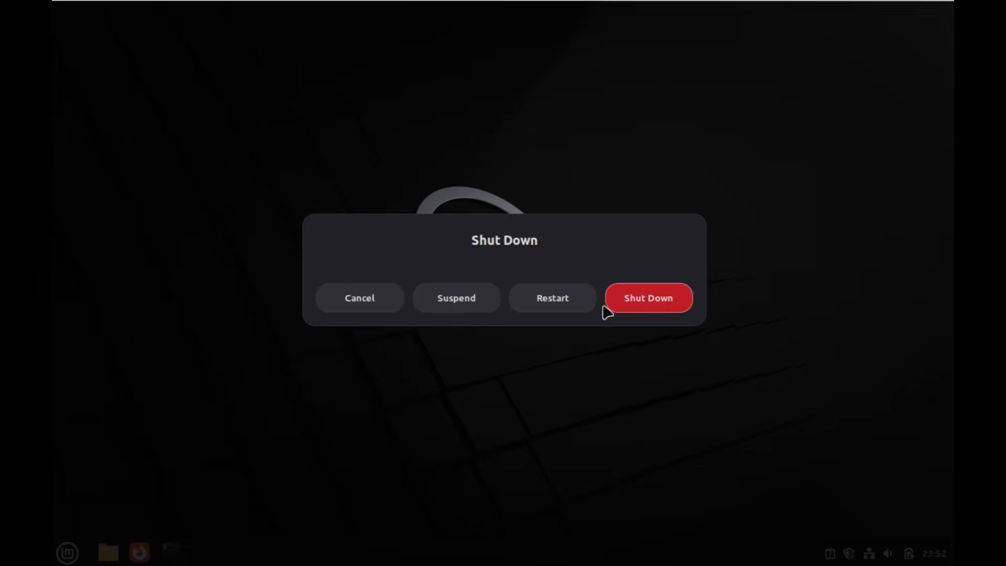
click(629, 299)
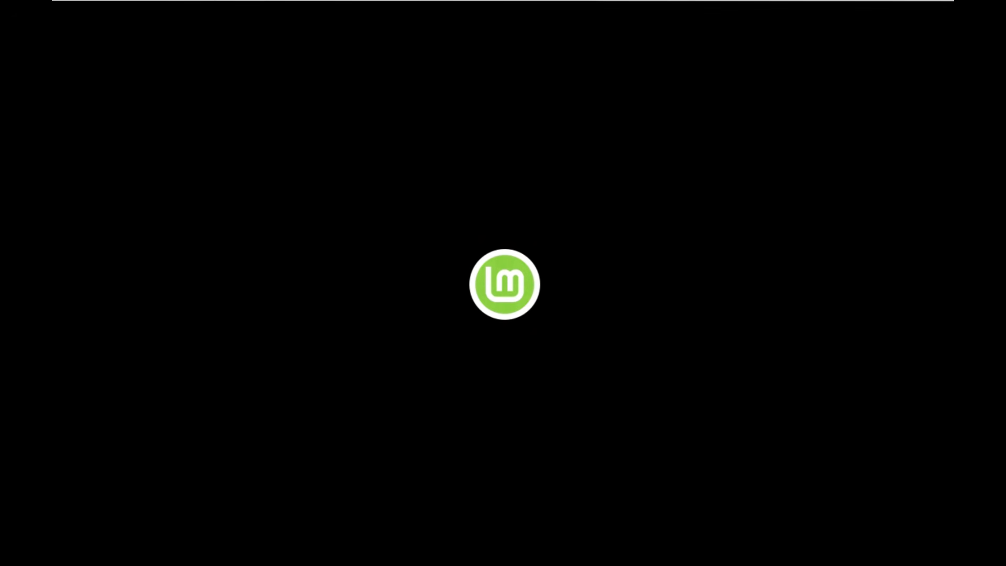